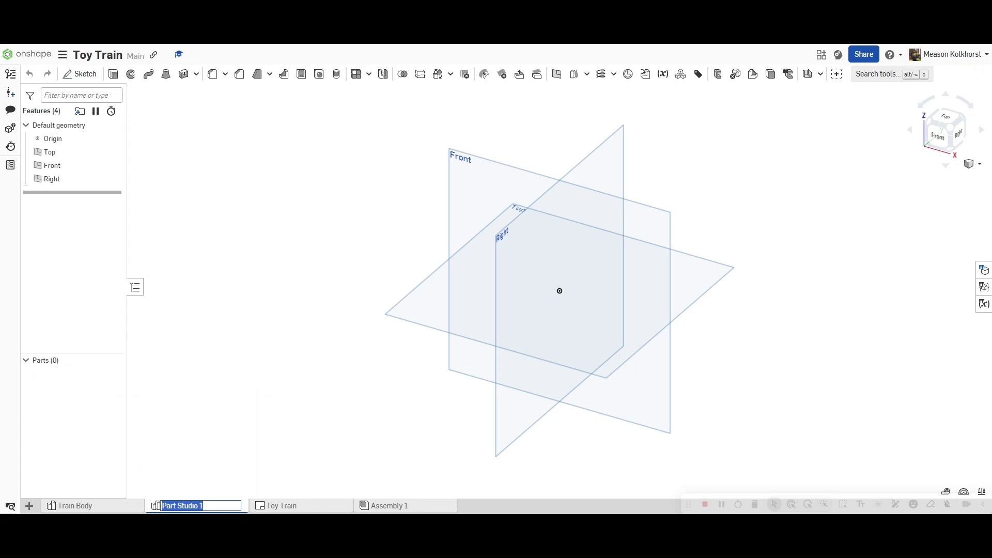
- Rename the new part studio as Stack and start a sketch on the Front plane, viewed straight on
{"action": "type", "text": "Stack"}
{"action": "key", "text": "Return"}
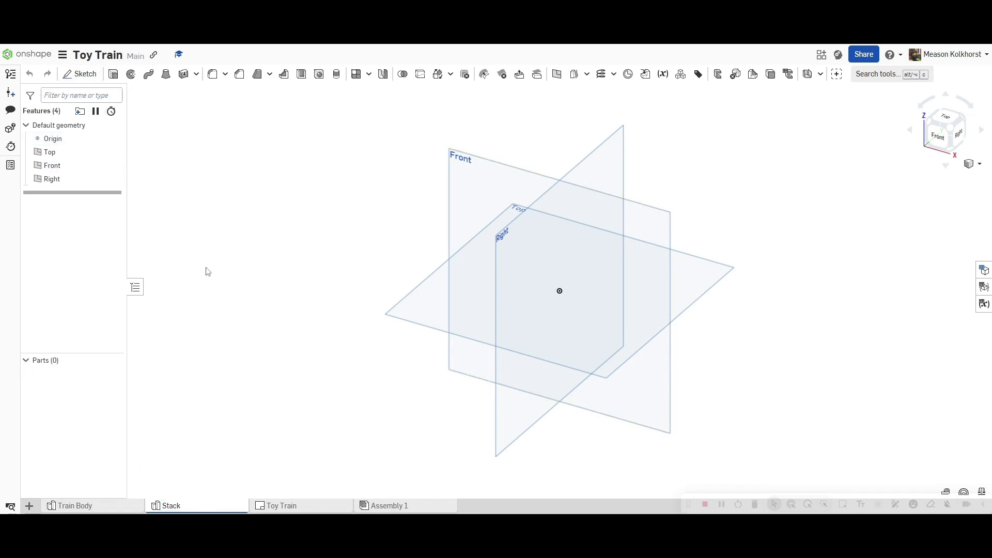
{"action": "left_click", "coordinate": [91, 78]}
{"action": "left_click", "coordinate": [477, 187]}
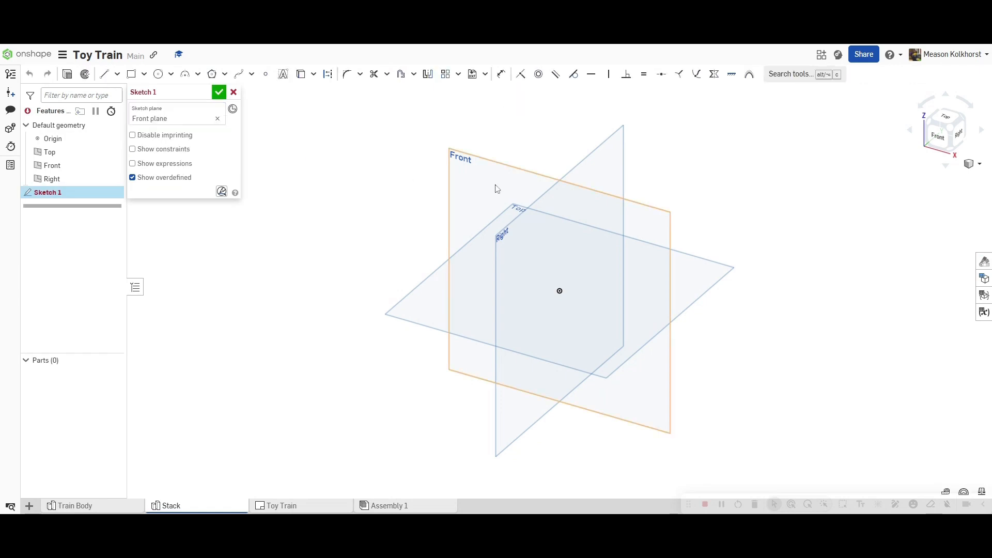
{"action": "left_click", "coordinate": [945, 137]}
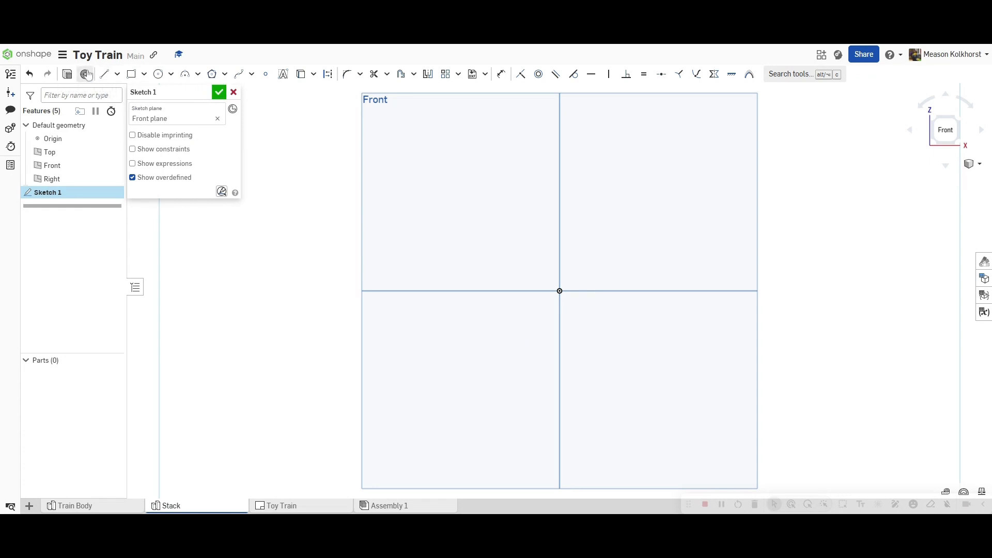
- Draw a horizontal line 0.25 in long extending in the positive X direction from the origin
{"action": "left_click", "coordinate": [110, 76]}
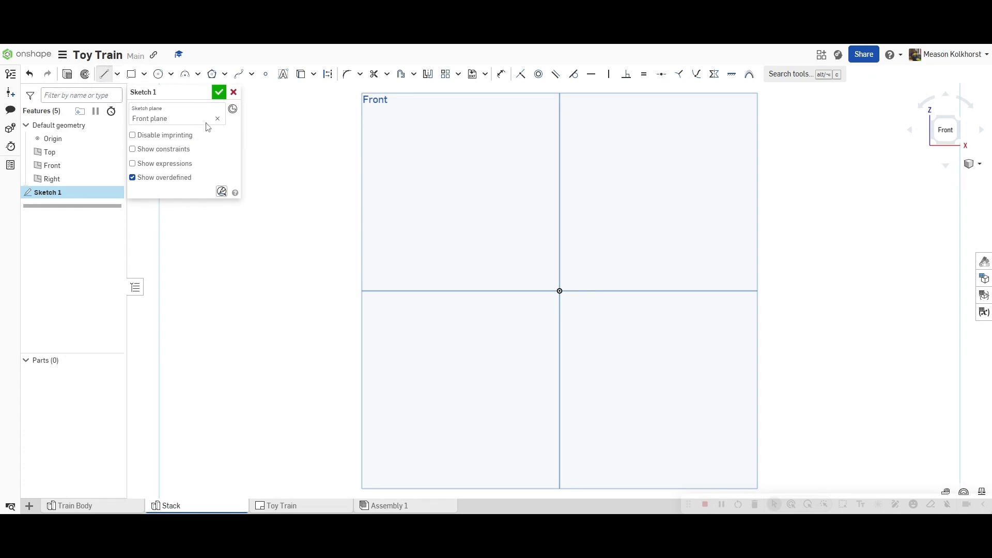
{"action": "left_click", "coordinate": [575, 308]}
{"action": "left_click", "coordinate": [620, 306]}
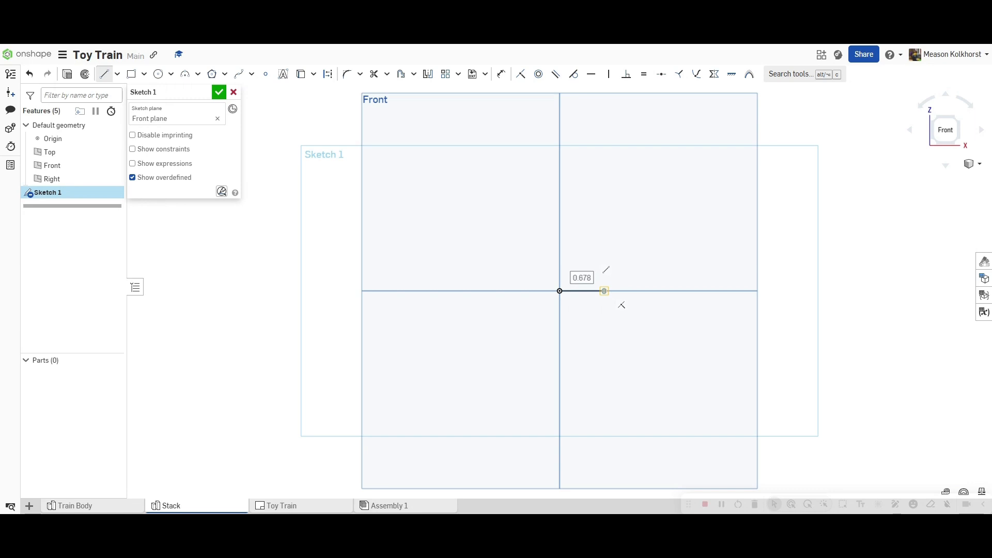
{"action": "type", "text": ".25"}
{"action": "key", "text": "Return"}
{"action": "key", "text": "t"}
{"action": "scroll", "coordinate": [571, 286], "scroll_direction": "up", "scroll_amount": 5}
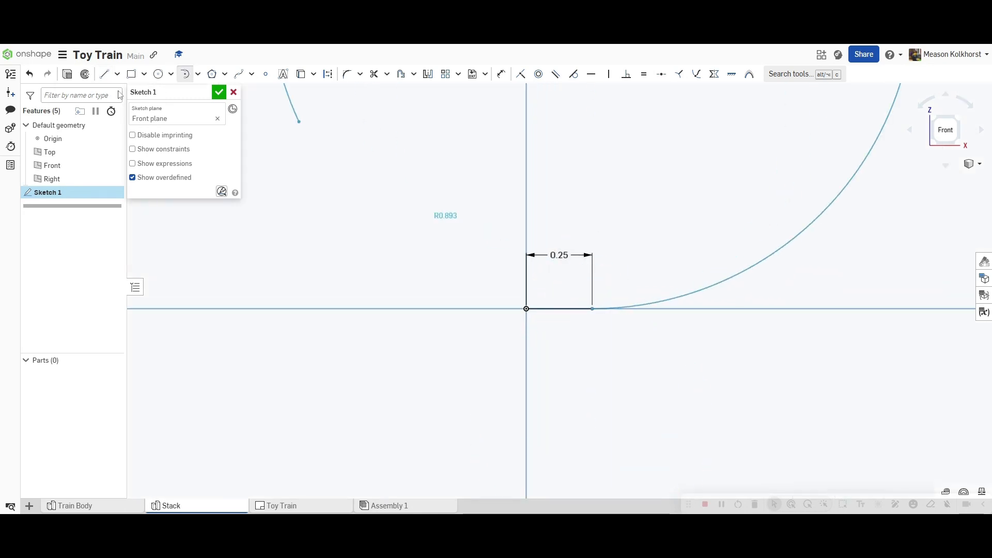
{"action": "left_click", "coordinate": [186, 75]}
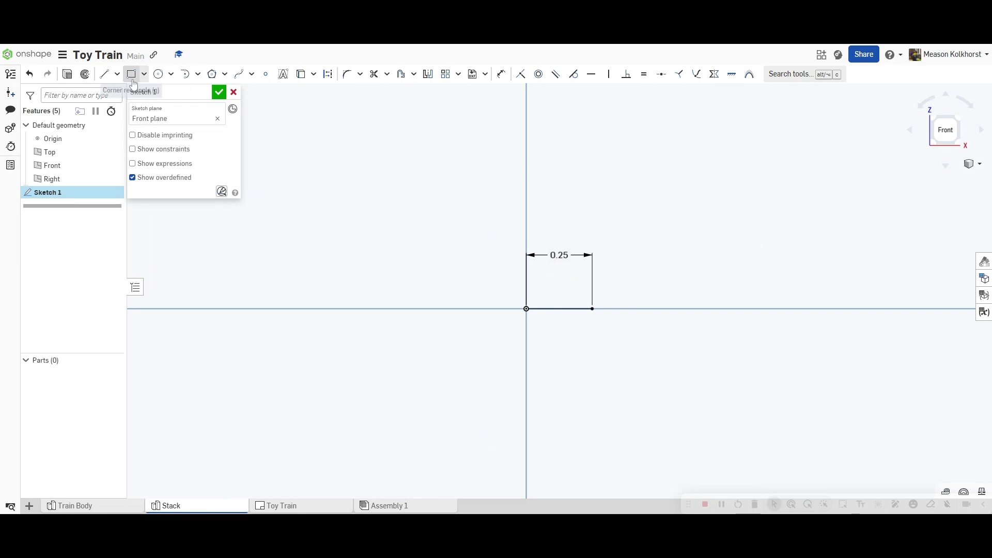
- Draw a 0.25 in vertical line up from the base line's free end, followed by an outward-slanting line about 1.51 in long
{"action": "left_click", "coordinate": [104, 73]}
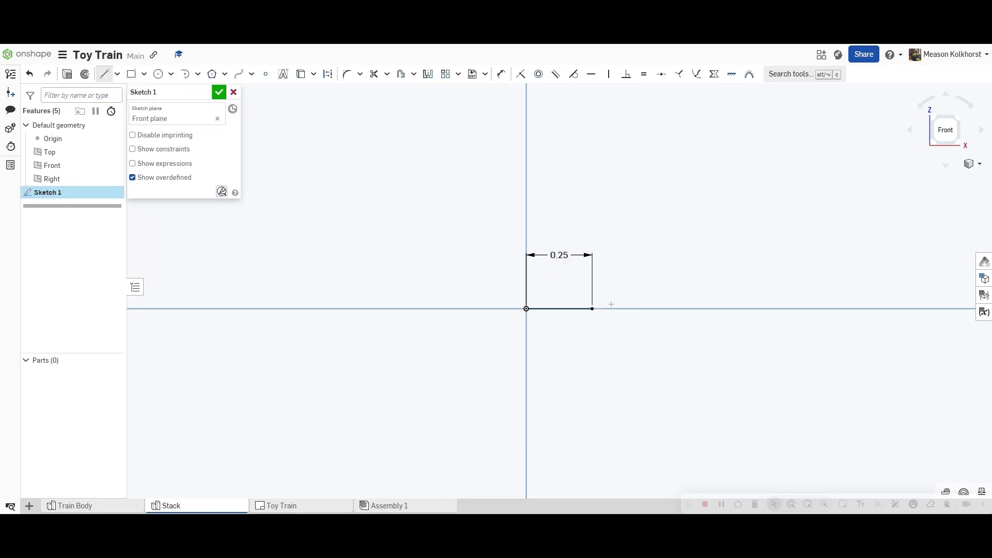
{"action": "left_click", "coordinate": [592, 308]}
{"action": "left_click", "coordinate": [592, 246]}
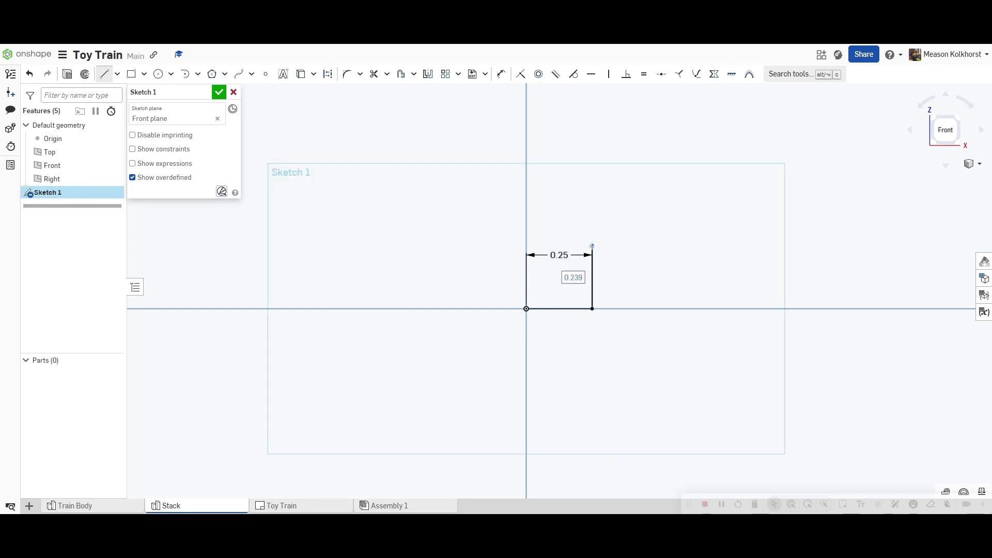
{"action": "type", "text": ".25"}
{"action": "key", "text": "Return"}
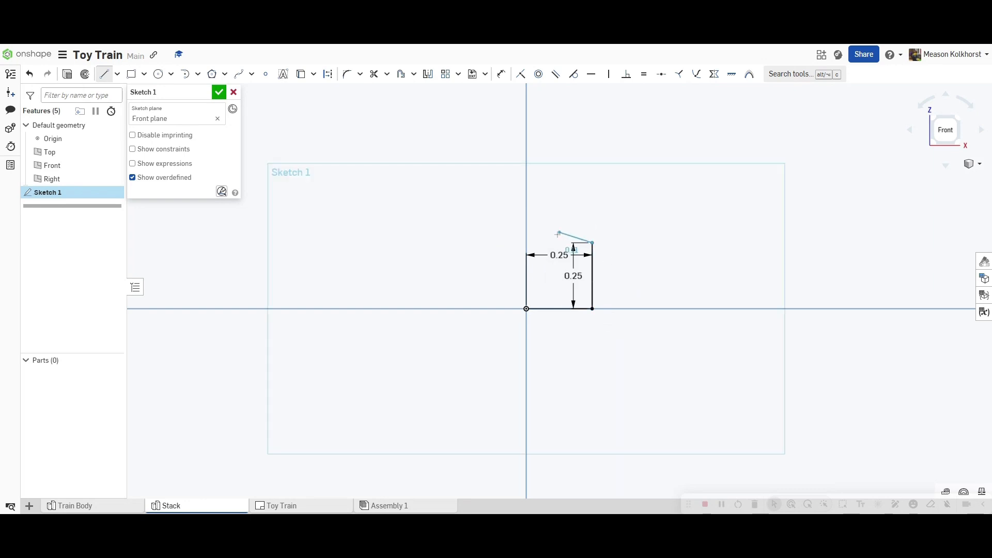
{"action": "scroll", "coordinate": [557, 238], "scroll_direction": "down", "scroll_amount": 5}
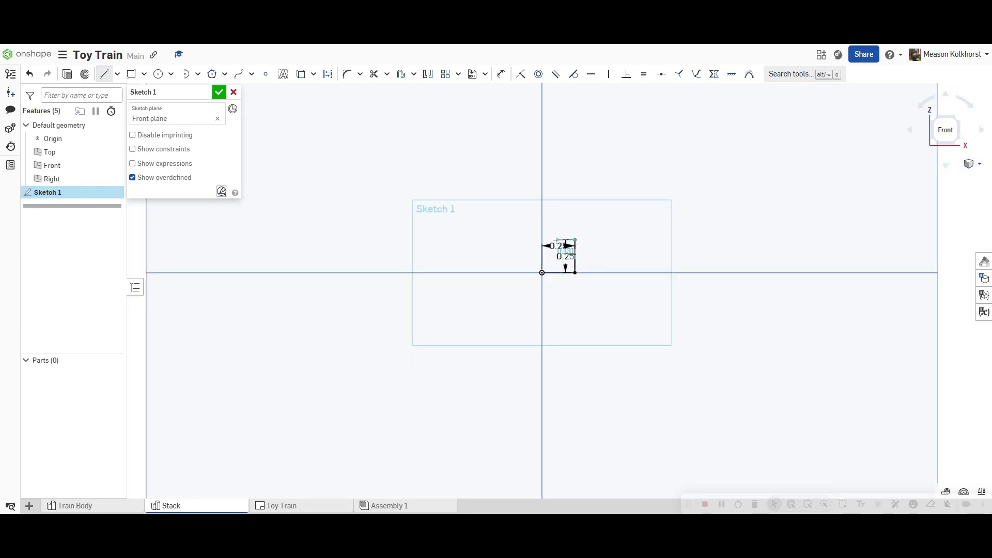
{"action": "left_click", "coordinate": [634, 115]}
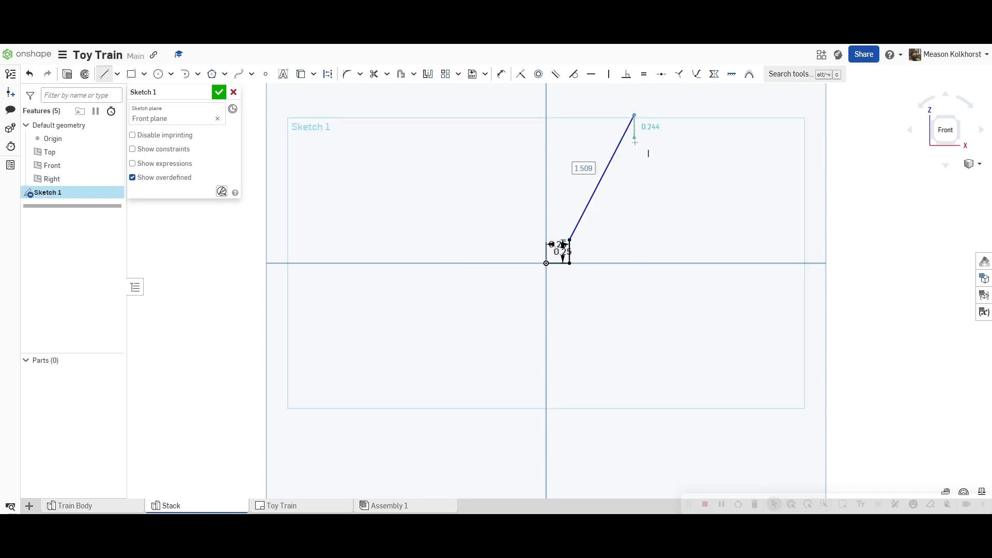
{"action": "scroll", "coordinate": [636, 155], "scroll_direction": "down", "scroll_amount": 3}
{"action": "key", "text": "t"}
{"action": "scroll", "coordinate": [625, 110], "scroll_direction": "up", "scroll_amount": 4}
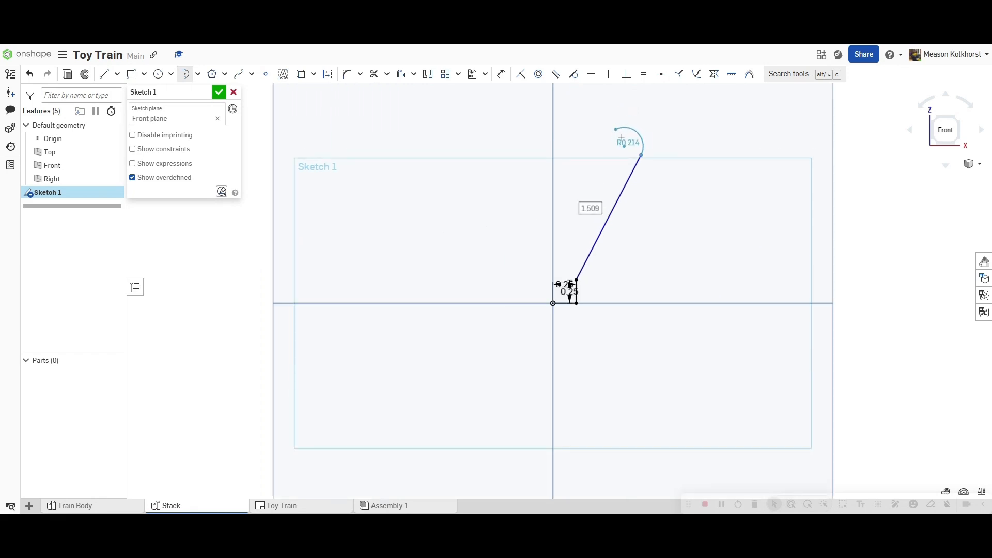
- Close the profile with an inward-slanting line about 0.35 in, a horizontal top edge about 0.78 in, and a vertical line to the origin
{"action": "key", "text": "l"}
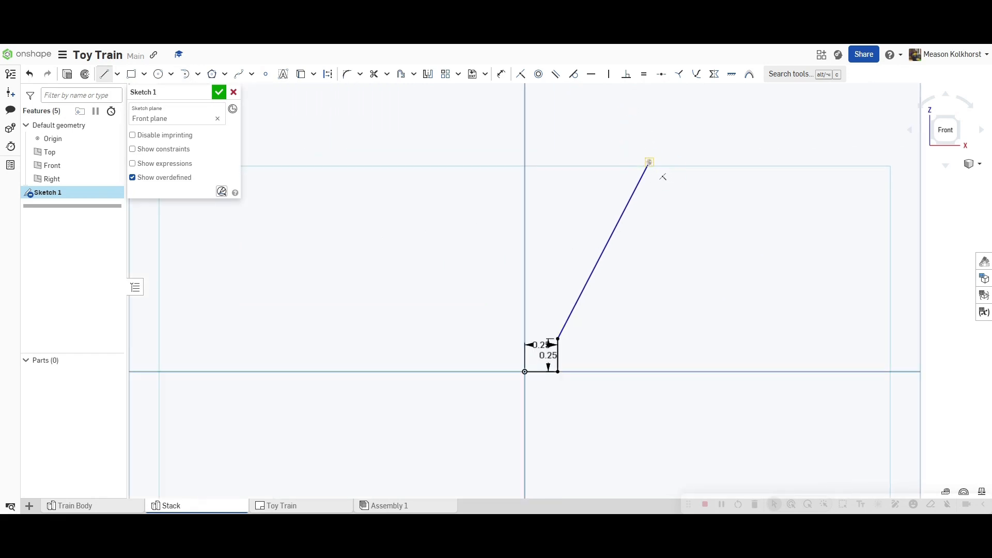
{"action": "left_click", "coordinate": [650, 162]}
{"action": "left_click", "coordinate": [627, 122]}
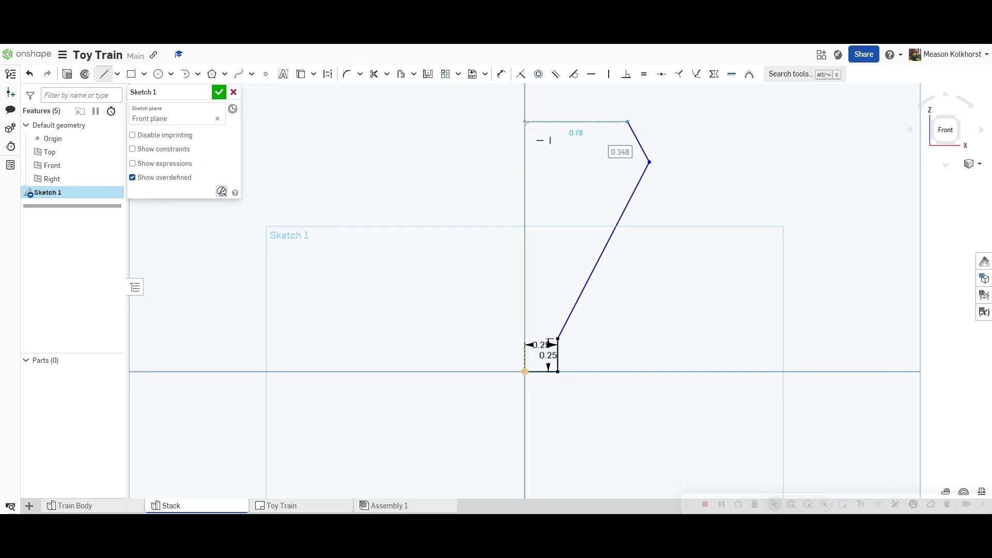
{"action": "left_click", "coordinate": [525, 122]}
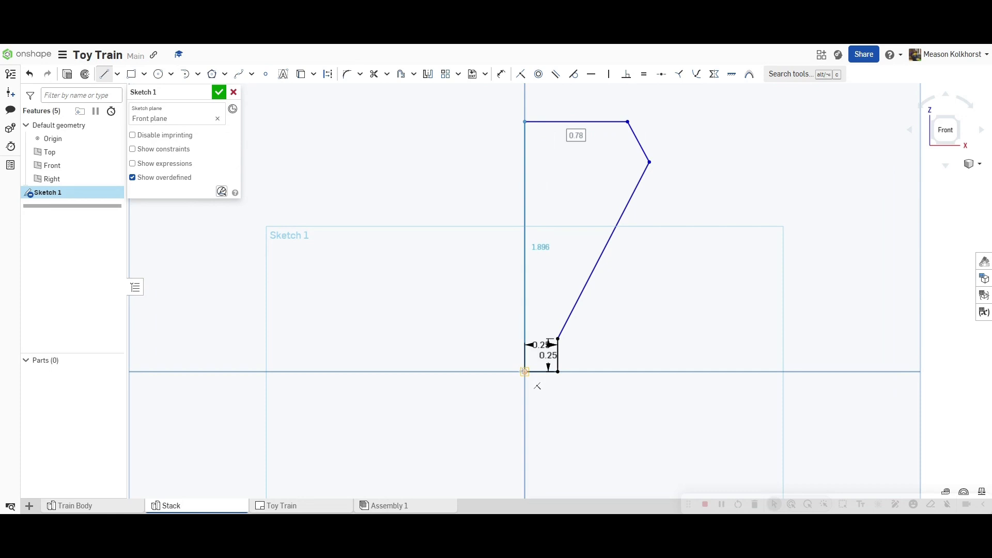
{"action": "left_click", "coordinate": [525, 372]}
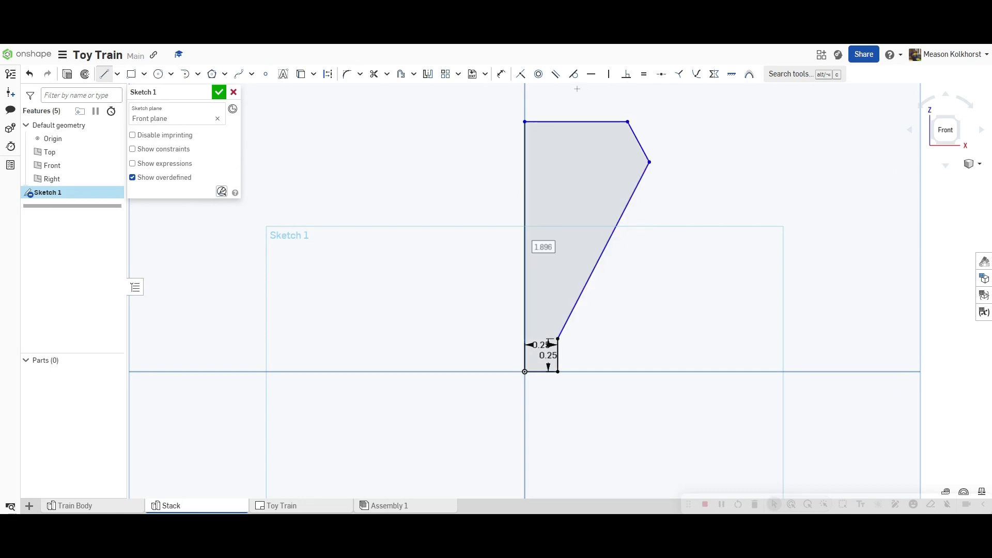
- Dimension the horizontal distance from the vertical centre edge to the profile's outermost corner as 1.25/2 in
{"action": "left_click", "coordinate": [501, 74]}
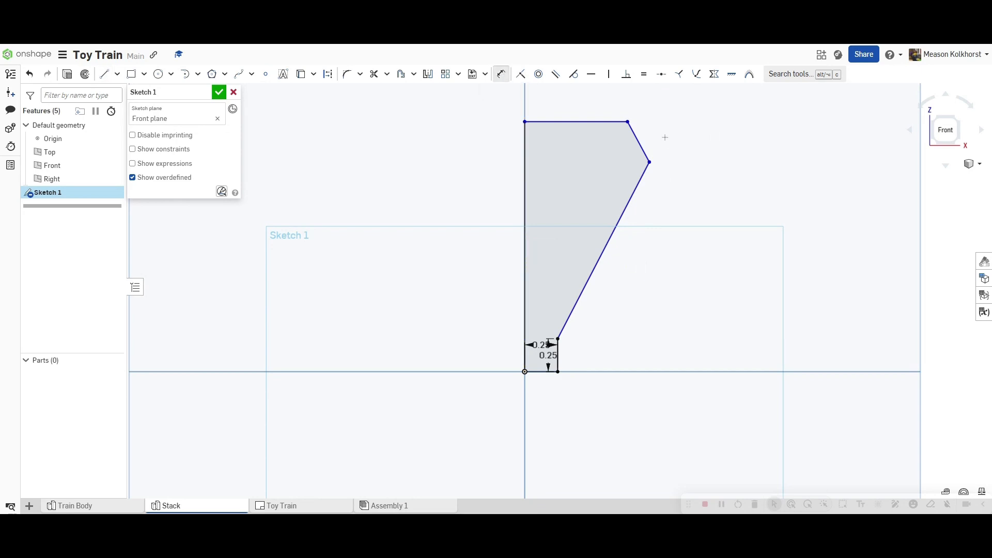
{"action": "left_click", "coordinate": [650, 162]}
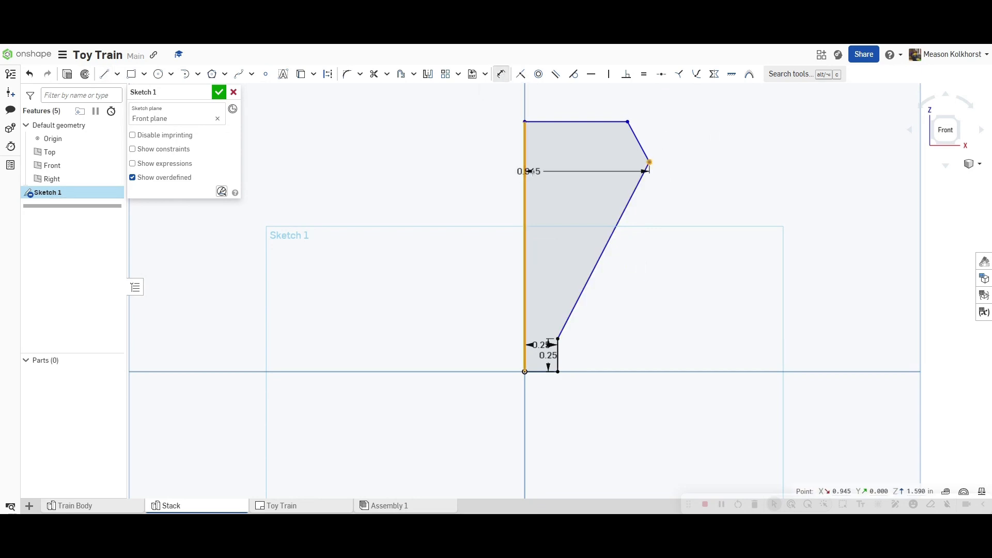
{"action": "left_click", "coordinate": [531, 171]}
{"action": "left_click", "coordinate": [599, 93]}
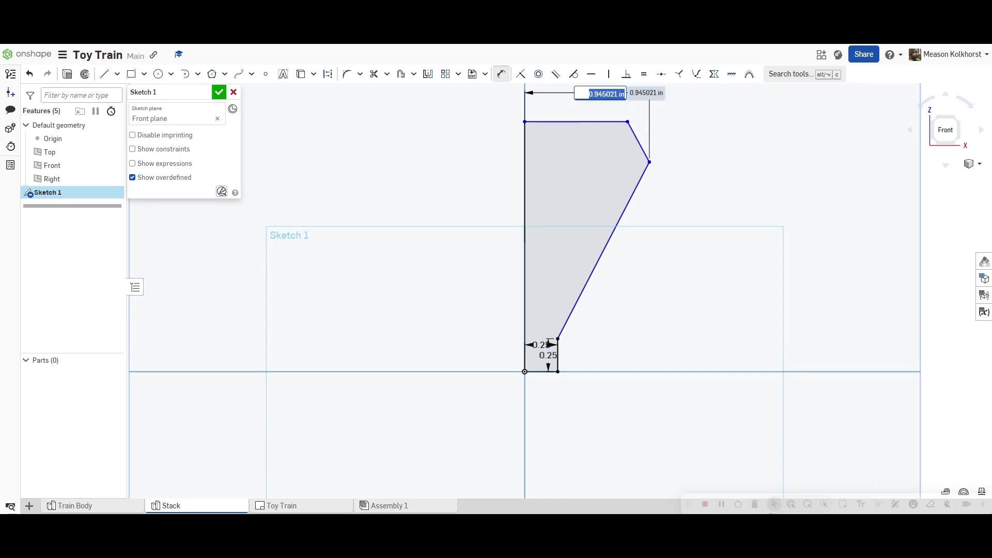
{"action": "type", "text": "1.25/2"}
{"action": "key", "text": "Return"}
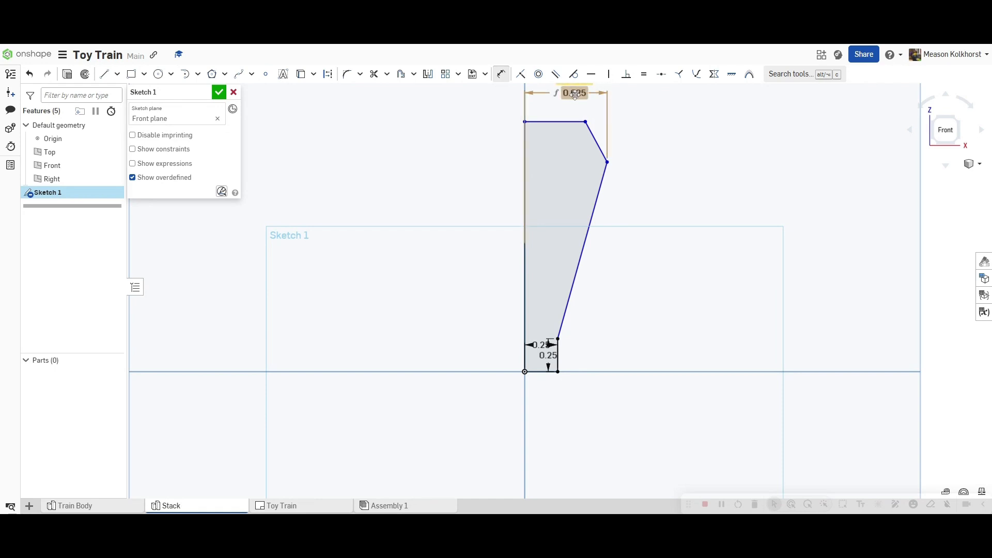
- Dimension the angle between the short upper slanted line and the vertical centre edge as 25 degrees
{"action": "scroll", "coordinate": [573, 94], "scroll_direction": "up", "scroll_amount": 3}
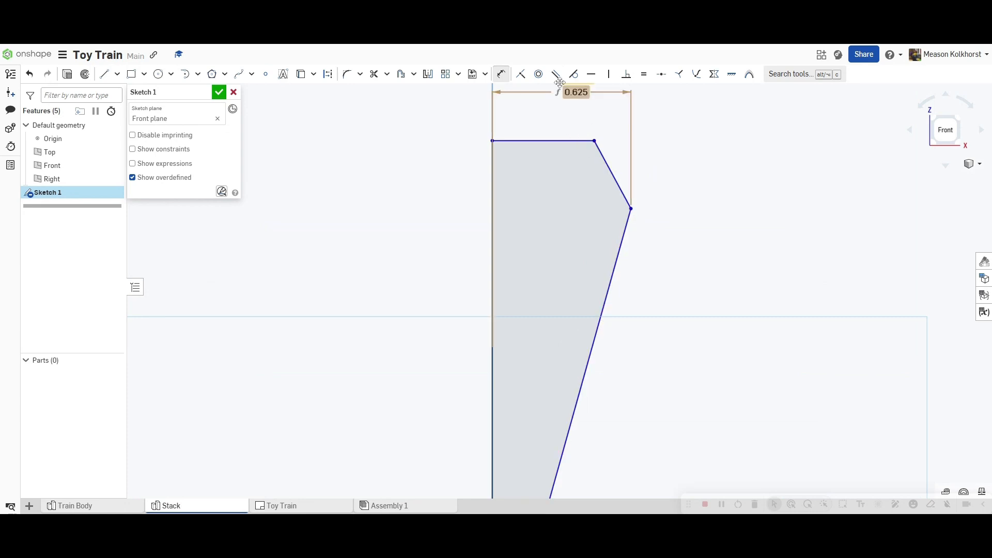
{"action": "left_click", "coordinate": [621, 180]}
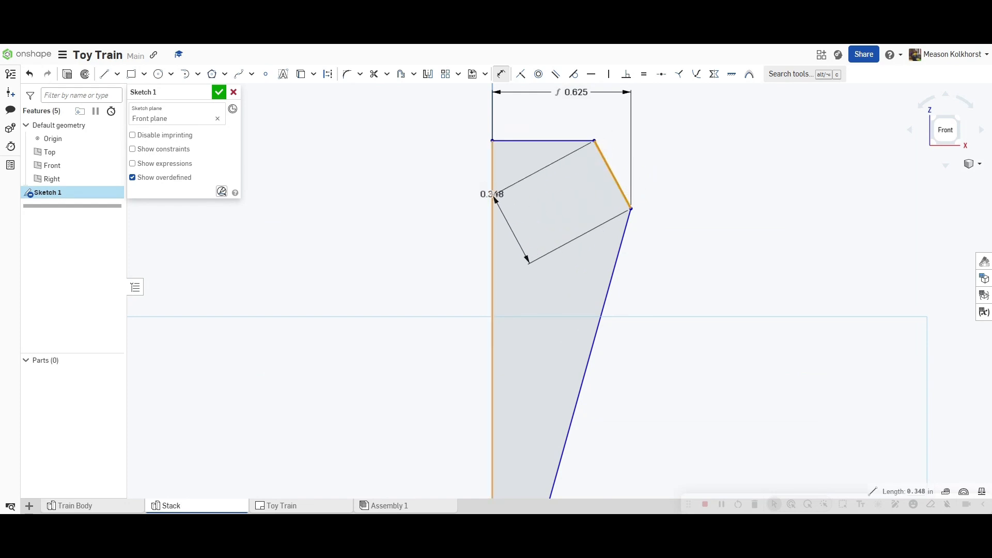
{"action": "left_click", "coordinate": [492, 197]}
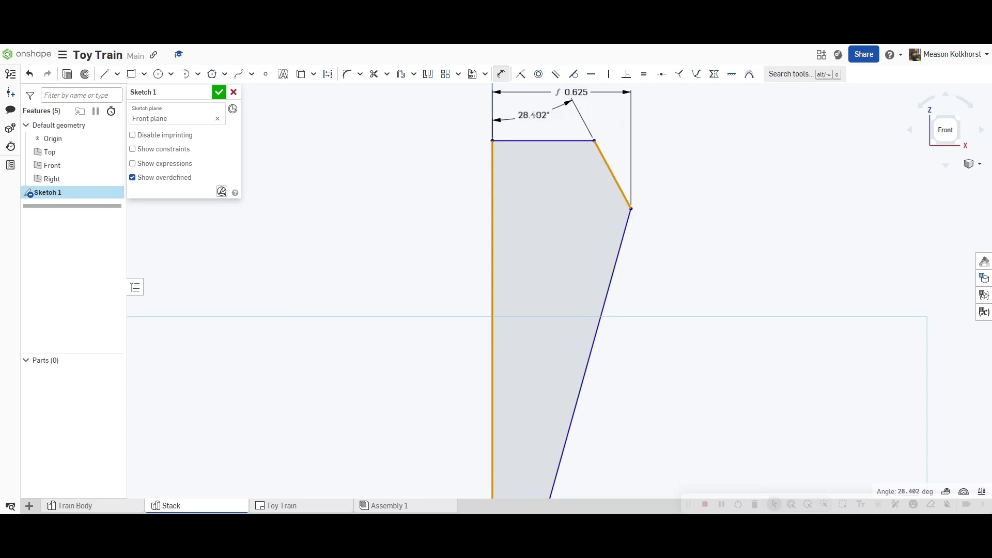
{"action": "left_click", "coordinate": [532, 115]}
{"action": "type", "text": "25"}
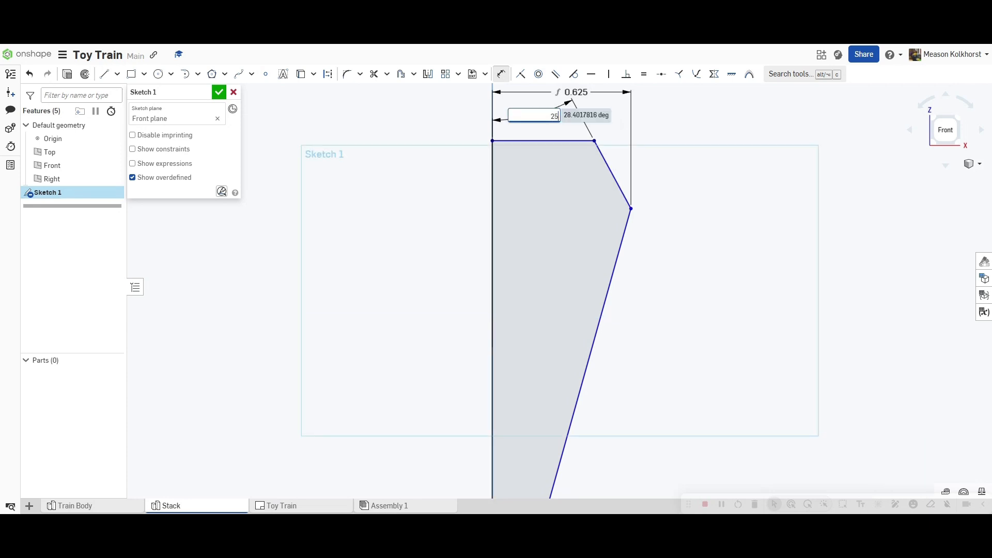
{"action": "key", "text": "Return"}
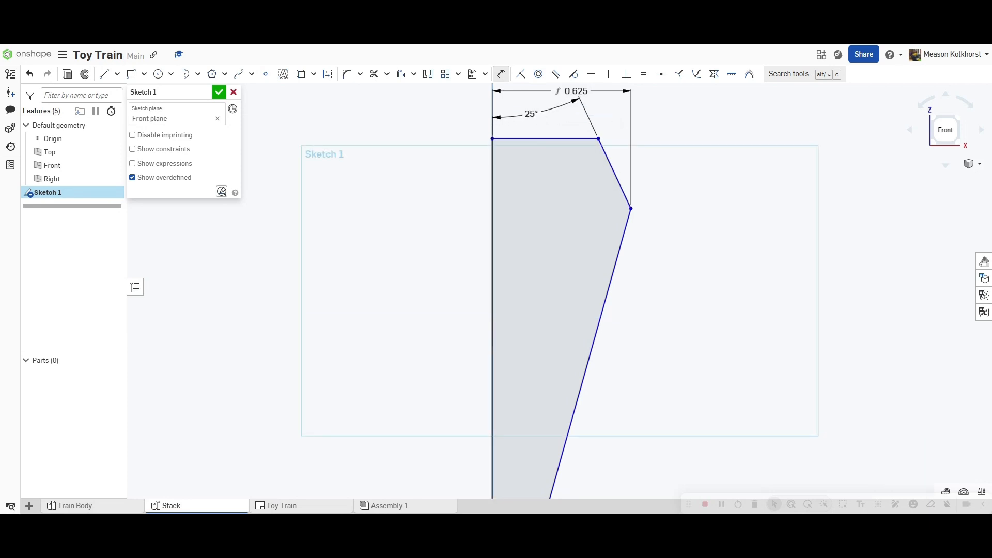
- Change the upper slanted line's angle dimension to 15 degrees
{"action": "double_click", "coordinate": [531, 114]}
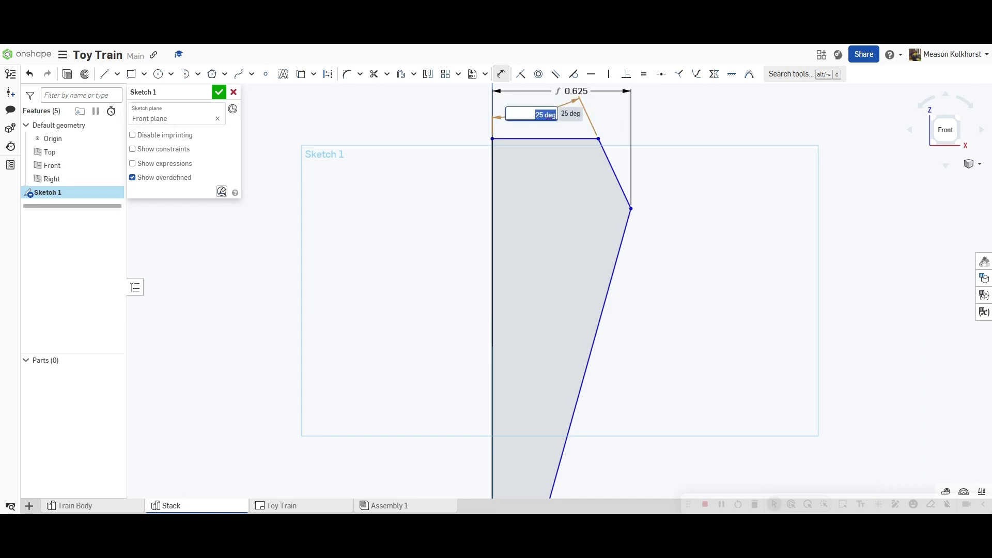
{"action": "type", "text": "15"}
{"action": "key", "text": "Return"}
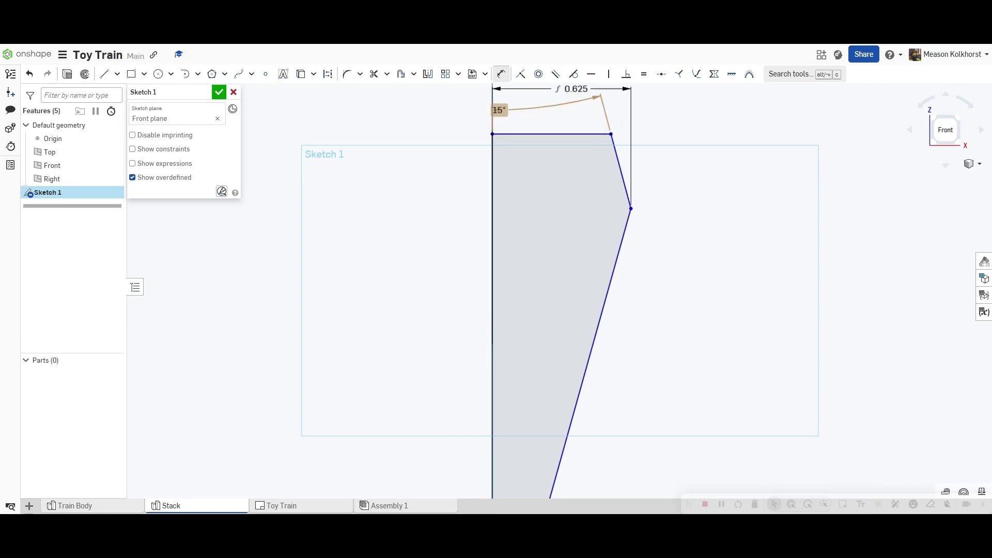
- Dimension the height of the outermost corner above the profile's bottom edge as 1.5 in
{"action": "left_click", "coordinate": [503, 76]}
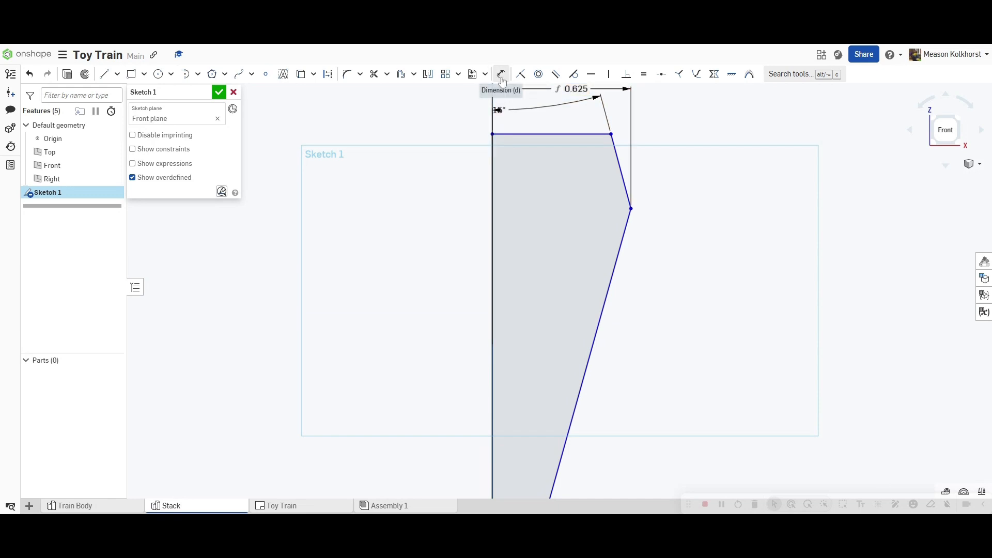
{"action": "scroll", "coordinate": [665, 135], "scroll_direction": "down", "scroll_amount": 3}
{"action": "scroll", "coordinate": [665, 135], "scroll_direction": "down", "scroll_amount": 1}
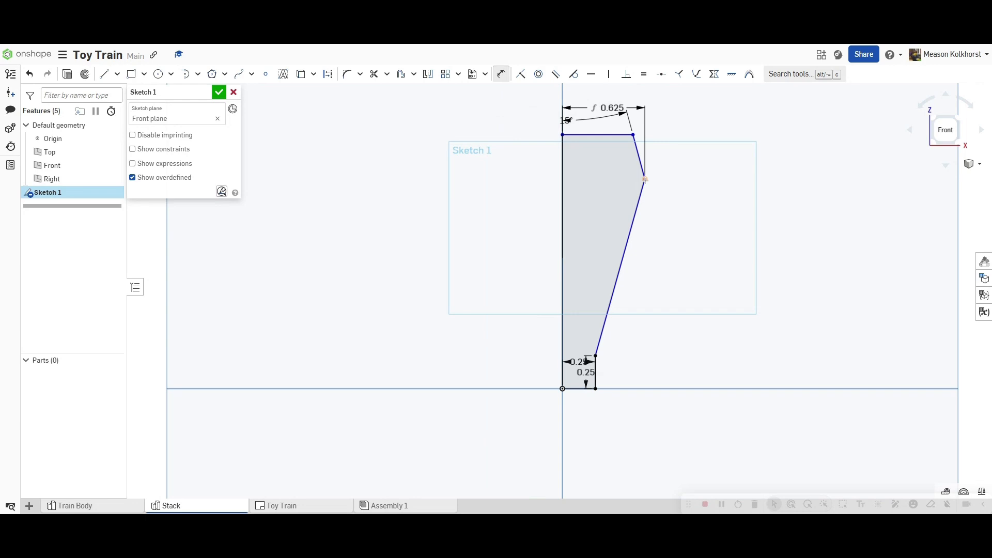
{"action": "left_click", "coordinate": [644, 179]}
{"action": "left_click", "coordinate": [572, 391]}
{"action": "left_click", "coordinate": [683, 317]}
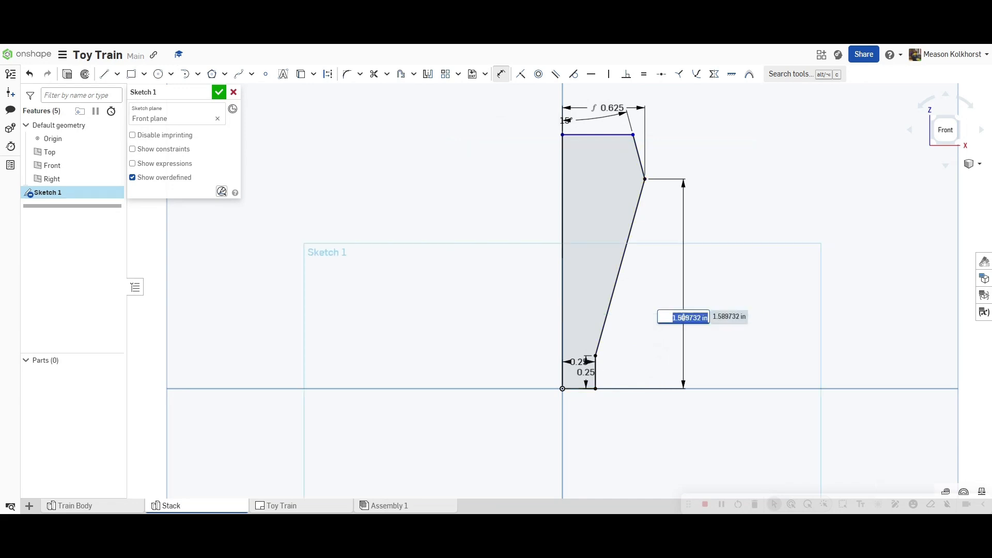
{"action": "type", "text": "1.5"}
{"action": "key", "text": "Return"}
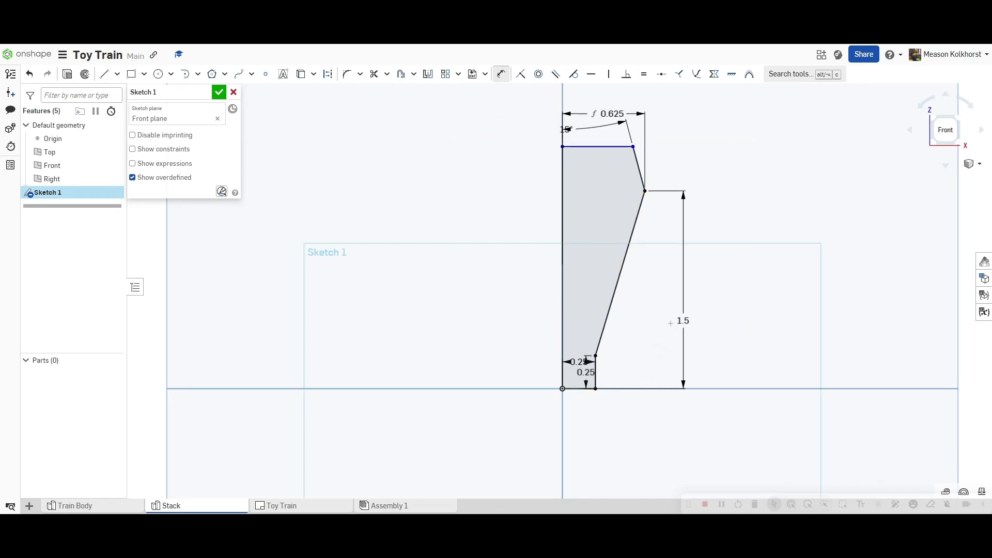
- Dimension the profile's overall height between its top and bottom edges as 1.75 in and finish the sketch
{"action": "left_click", "coordinate": [612, 147]}
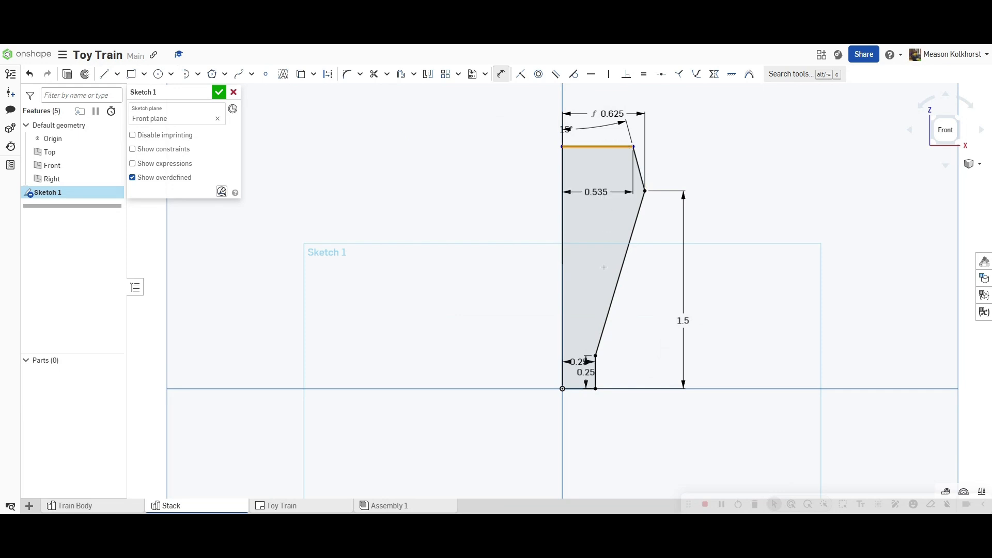
{"action": "left_click", "coordinate": [579, 389]}
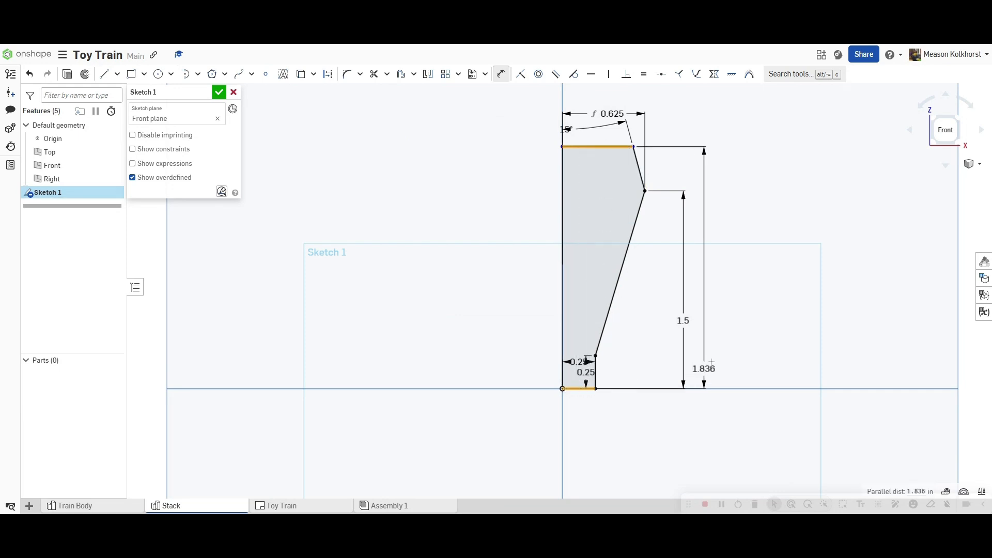
{"action": "left_click", "coordinate": [743, 345]}
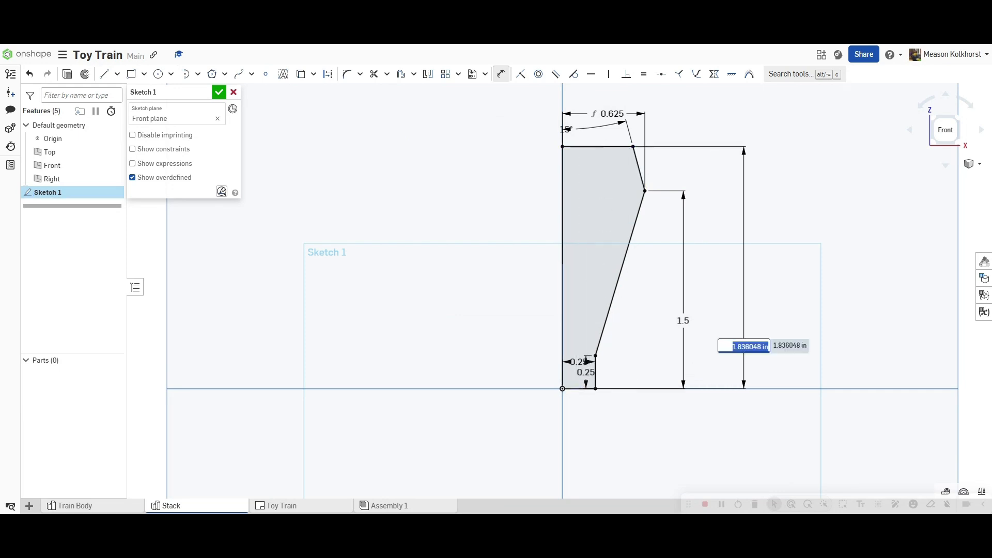
{"action": "type", "text": "1.75"}
{"action": "key", "text": "Return"}
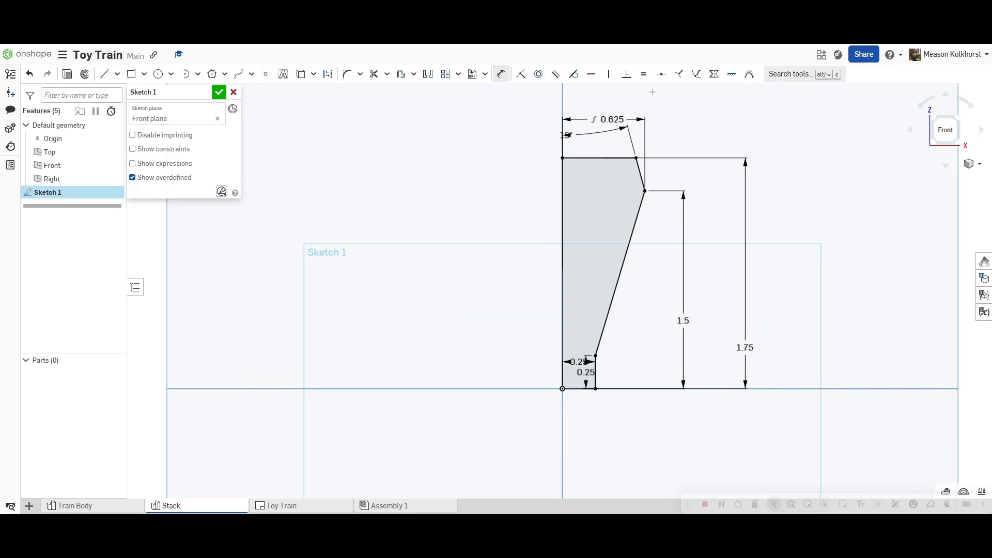
{"action": "left_click", "coordinate": [219, 92]}
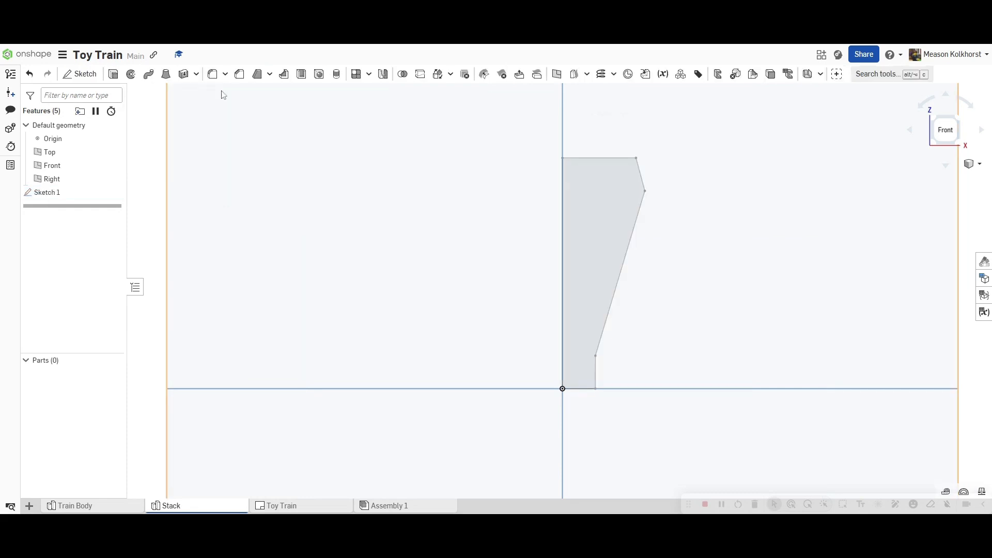
- Set up a full solid revolve of the stack profile region about its vertical centre edge
{"action": "left_click", "coordinate": [131, 75]}
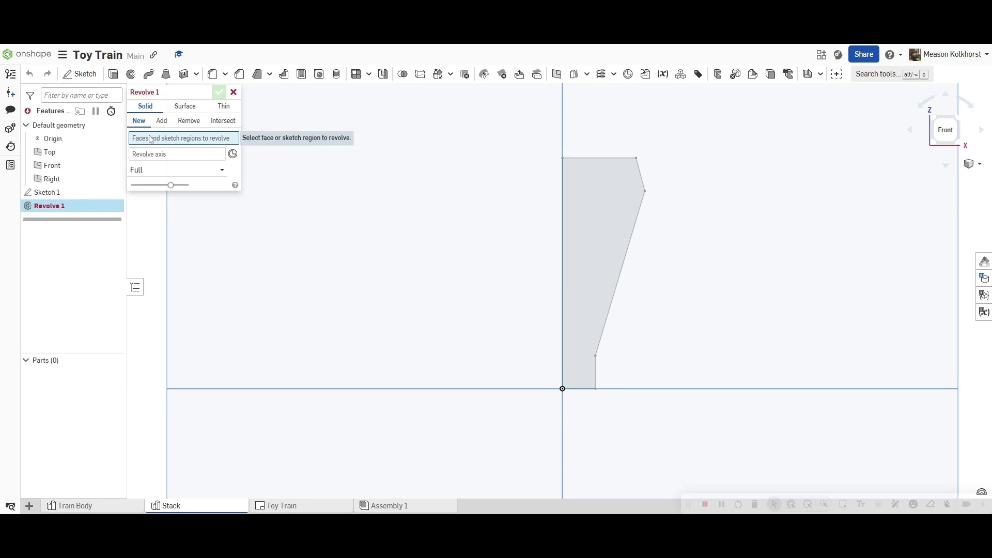
{"action": "left_click", "coordinate": [599, 223]}
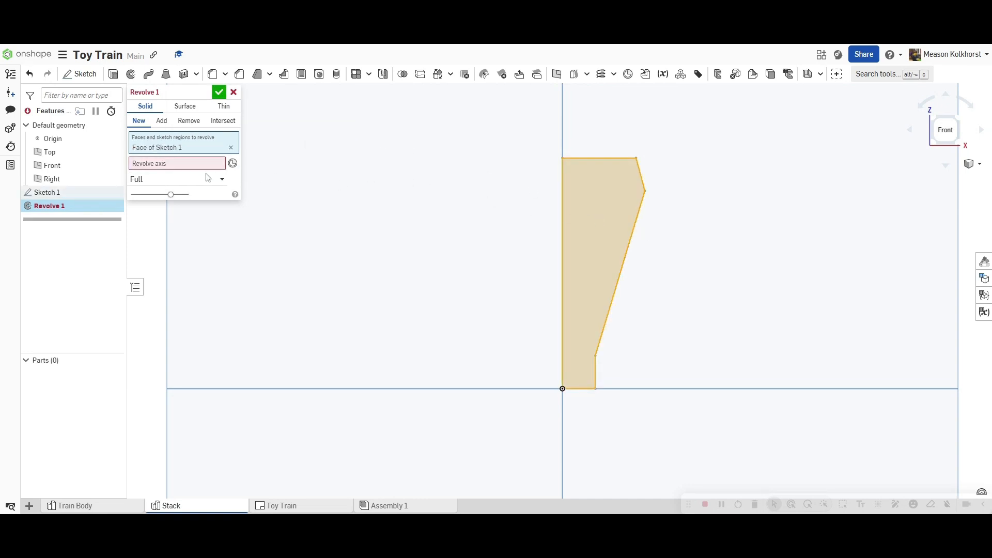
{"action": "left_click", "coordinate": [159, 169]}
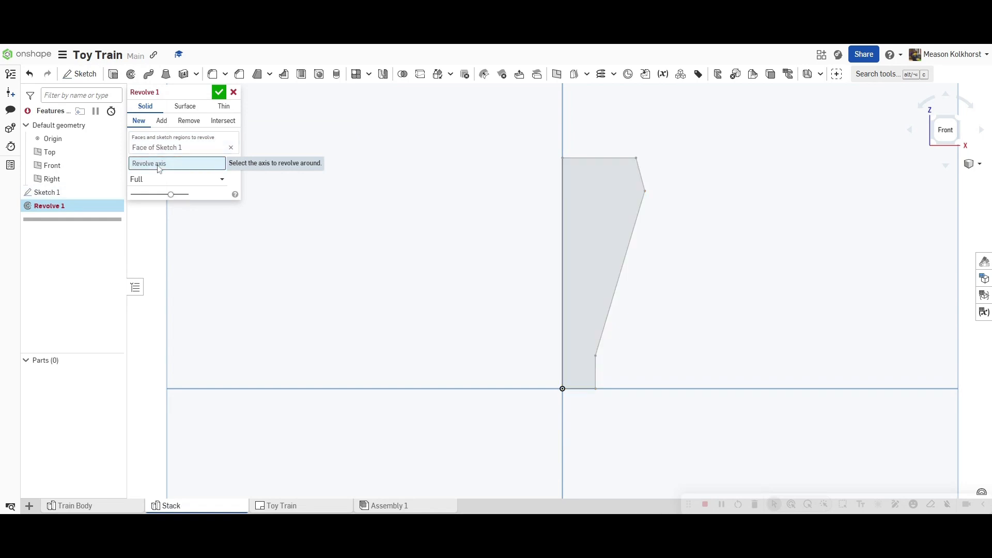
{"action": "left_click", "coordinate": [563, 188]}
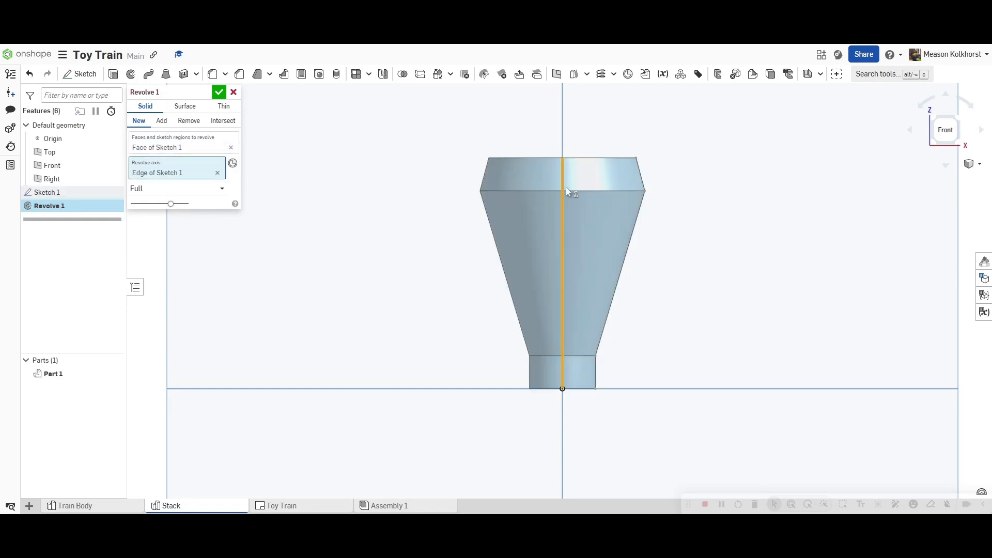
- Clear the revolve axis and try the profile's slanted, top, lower vertical and bottom edges as alternative axes
{"action": "left_click", "coordinate": [217, 173]}
{"action": "left_click", "coordinate": [626, 260]}
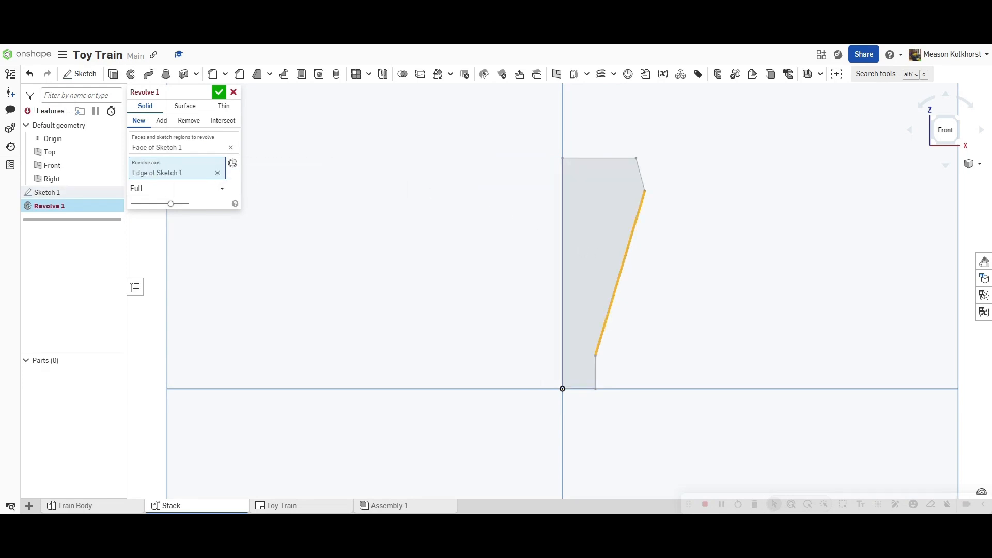
{"action": "left_click", "coordinate": [625, 255]}
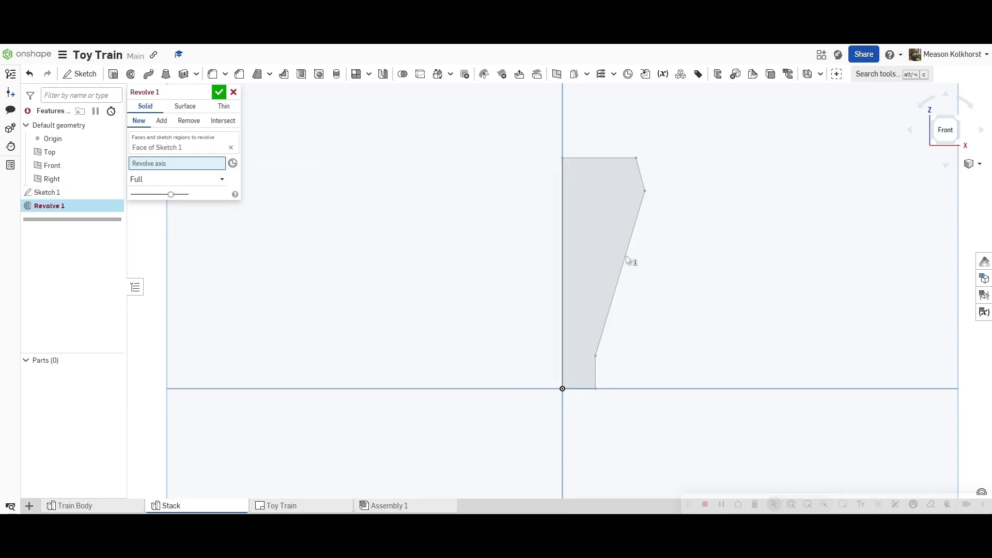
{"action": "left_click", "coordinate": [644, 180]}
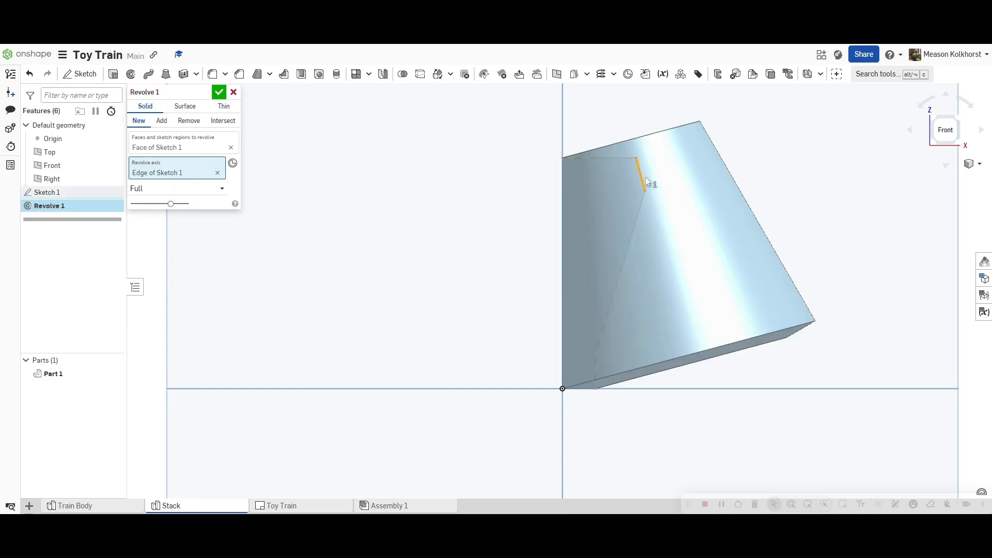
{"action": "left_click", "coordinate": [643, 178]}
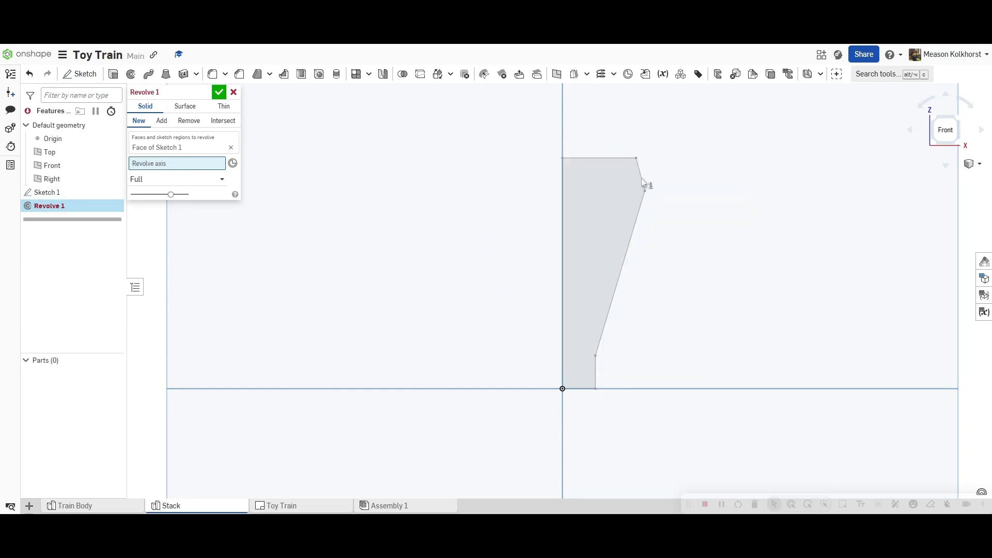
{"action": "left_click", "coordinate": [611, 159]}
{"action": "left_click", "coordinate": [611, 160]}
{"action": "left_click", "coordinate": [609, 318]}
{"action": "left_click", "coordinate": [608, 316]}
{"action": "left_click", "coordinate": [595, 380]}
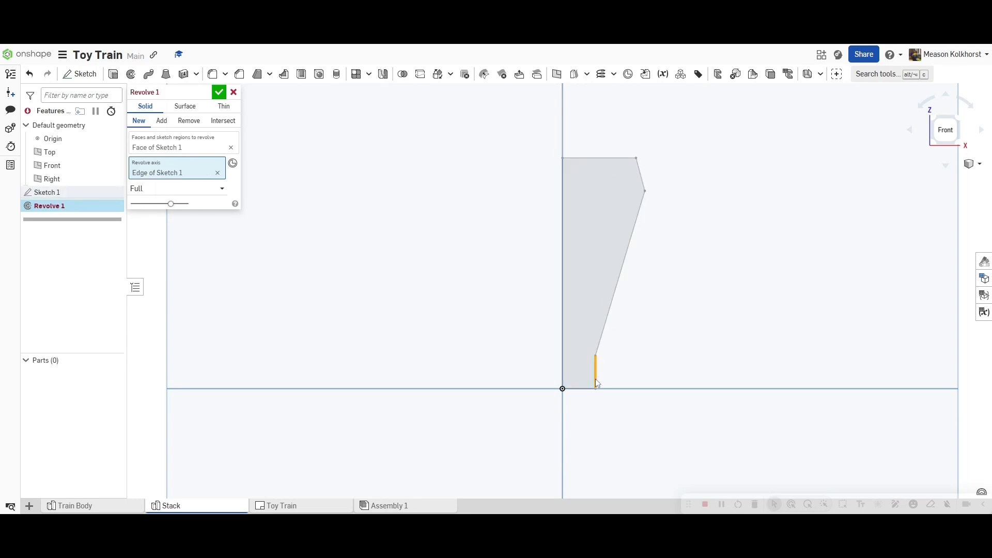
{"action": "left_click", "coordinate": [596, 382]}
{"action": "left_click", "coordinate": [585, 389]}
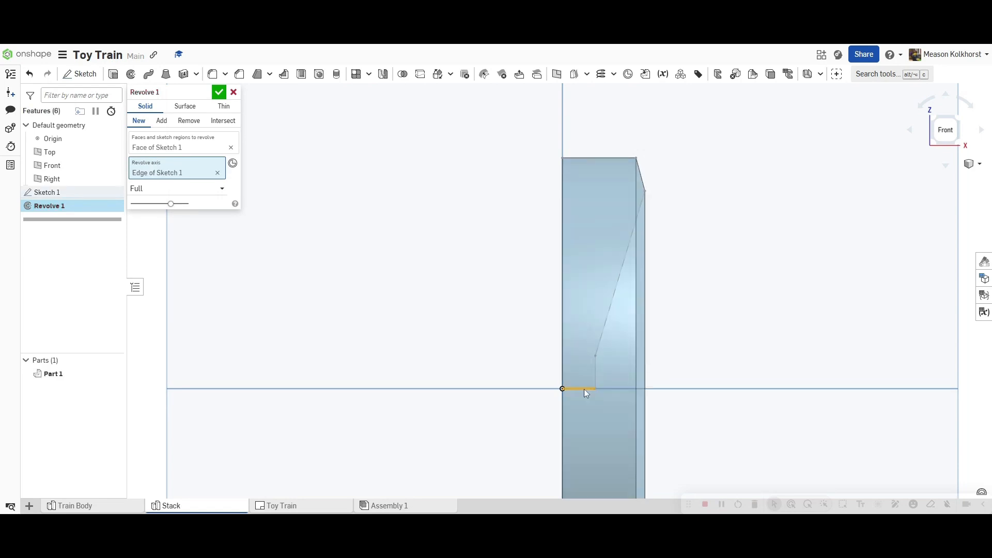
{"action": "left_click", "coordinate": [585, 389]}
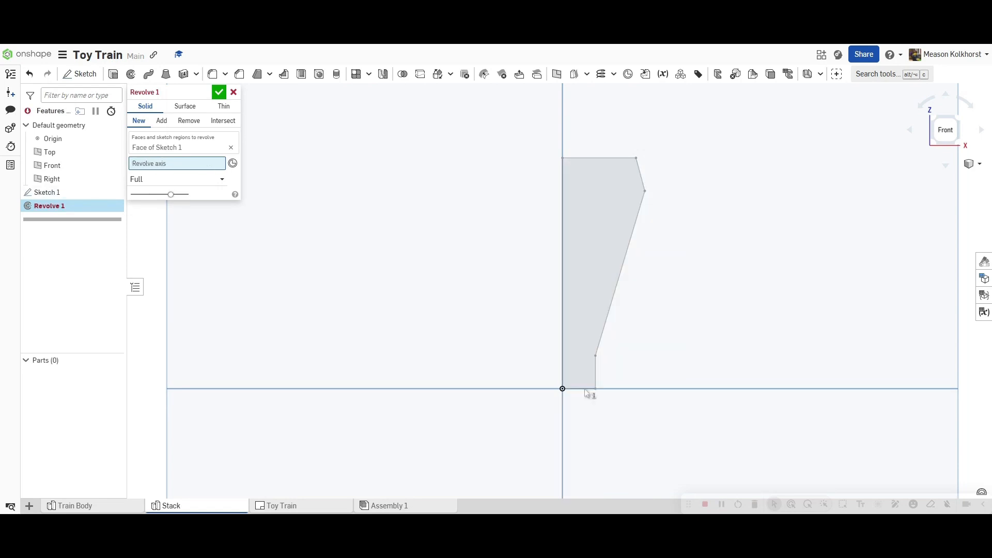
- Choose the profile's vertical centre edge as the revolve axis and complete the full revolve
{"action": "left_click", "coordinate": [562, 216]}
{"action": "right_click_drag", "start_coordinate": [447, 198], "coordinate": [468, 243]}
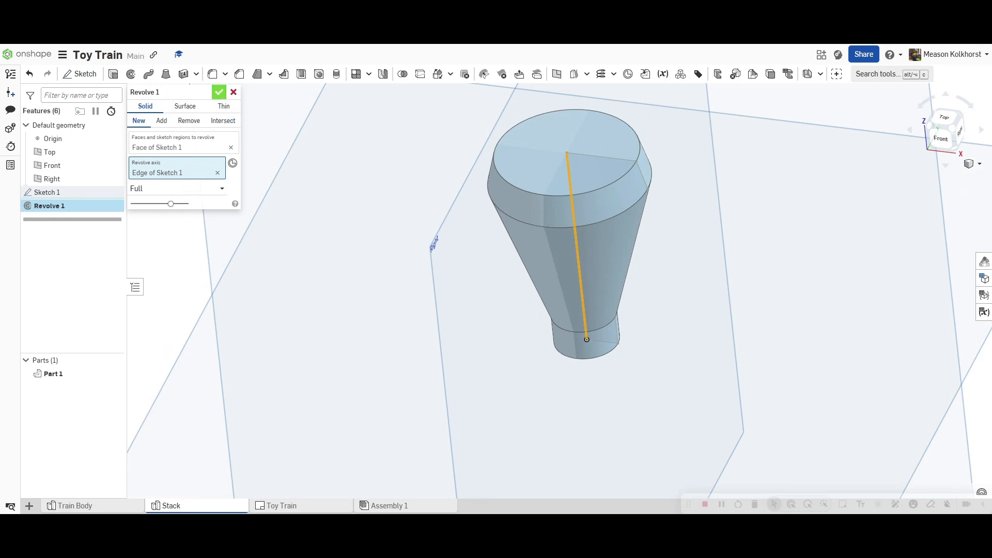
{"action": "left_click", "coordinate": [219, 92]}
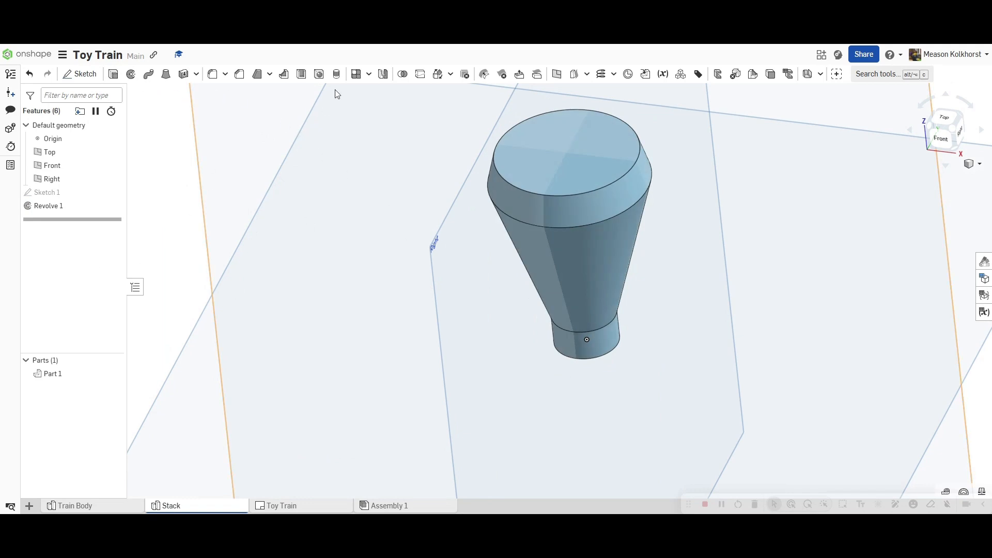
- Create a sketch on the stack's top face with a single point at the centre of the circular edge
{"action": "left_click", "coordinate": [319, 74]}
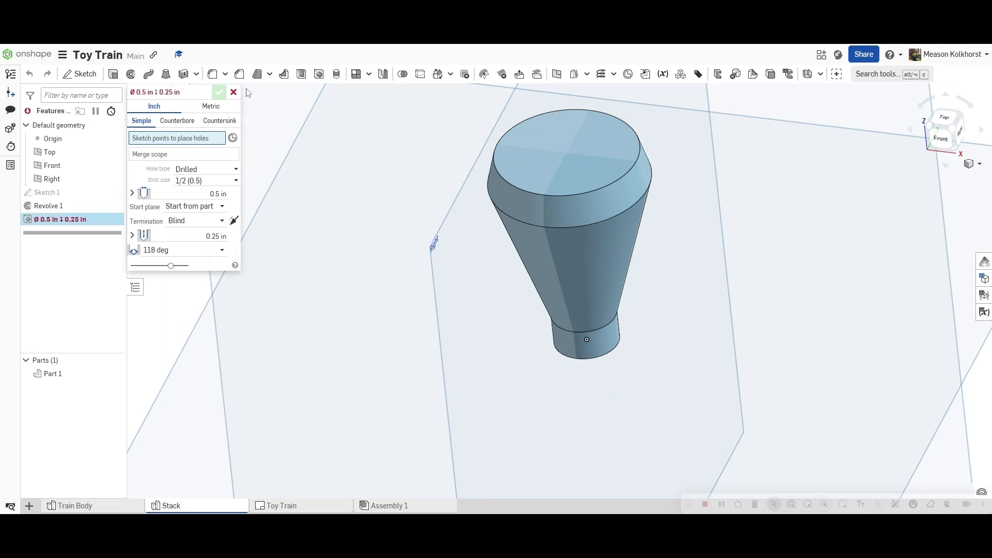
{"action": "left_click", "coordinate": [224, 94]}
{"action": "left_click", "coordinate": [80, 74]}
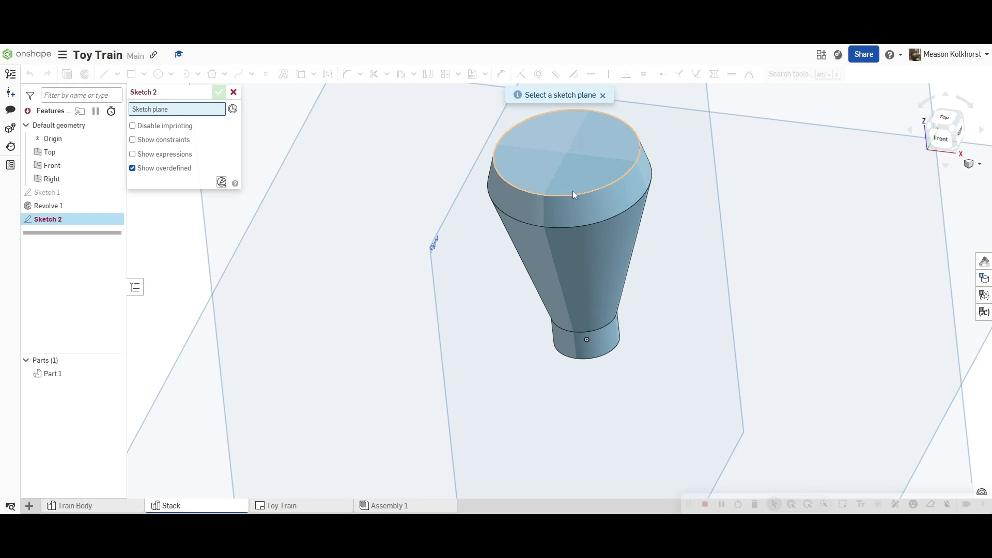
{"action": "left_click", "coordinate": [568, 155]}
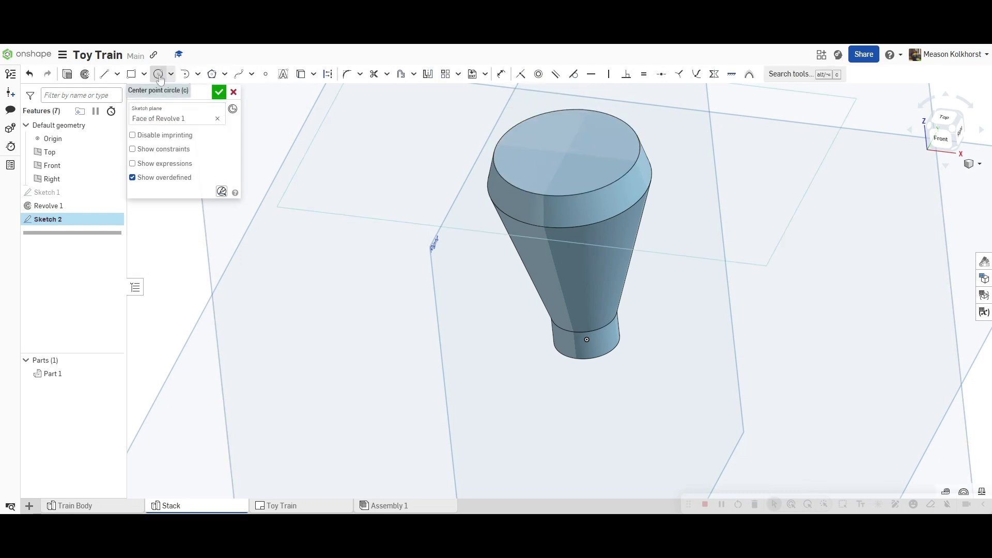
{"action": "left_click", "coordinate": [265, 74]}
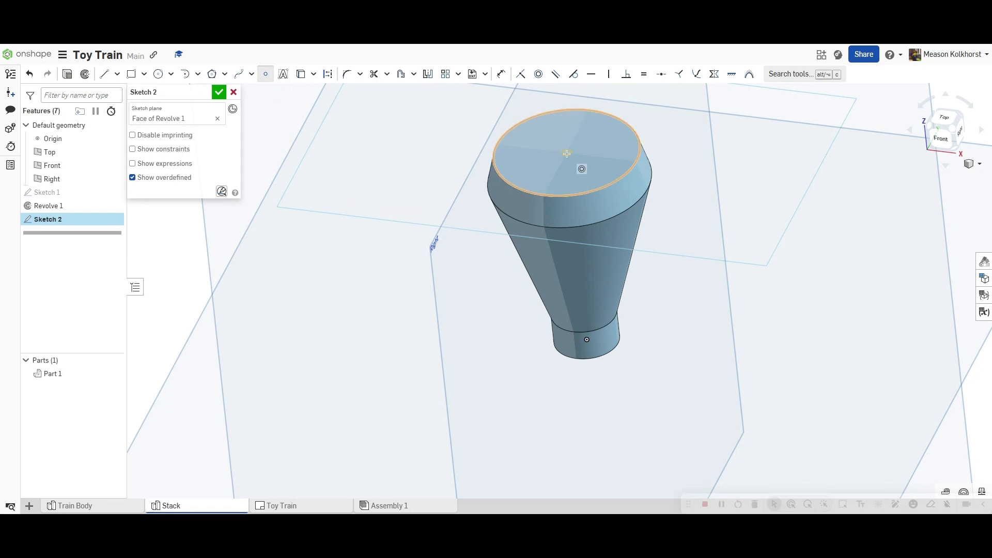
{"action": "left_click", "coordinate": [567, 153]}
{"action": "key", "text": "shift+1"}
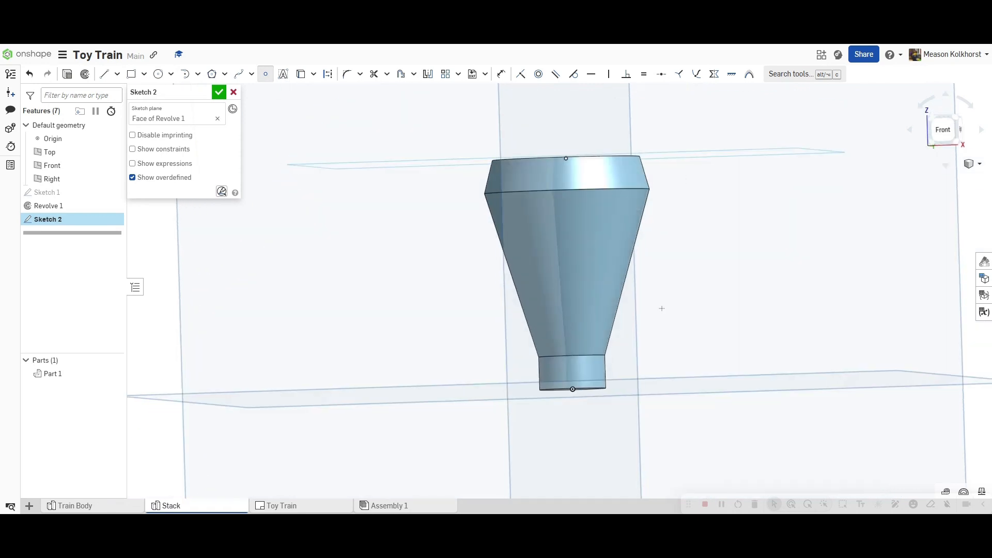
{"action": "right_click_drag", "start_coordinate": [662, 308], "coordinate": [648, 362]}
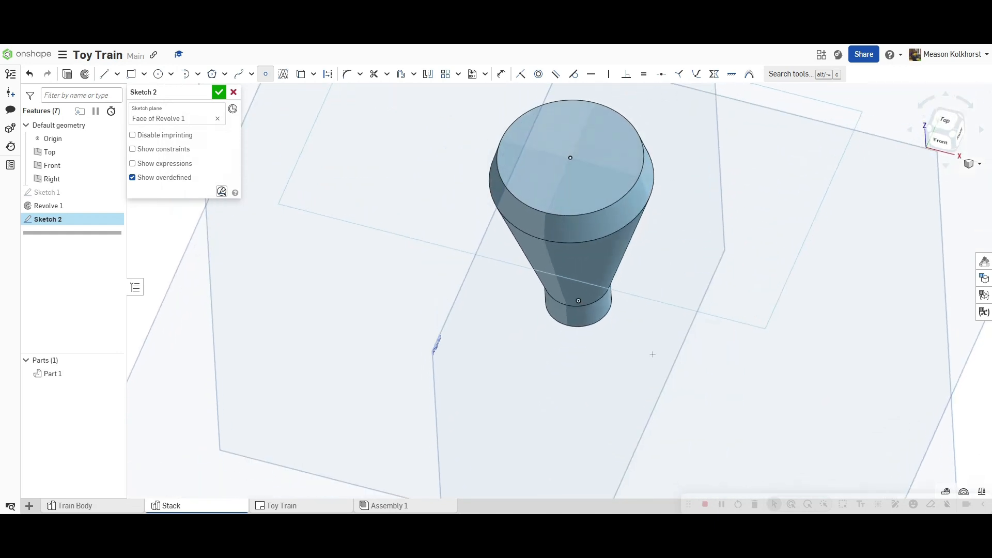
{"action": "left_click", "coordinate": [220, 93]}
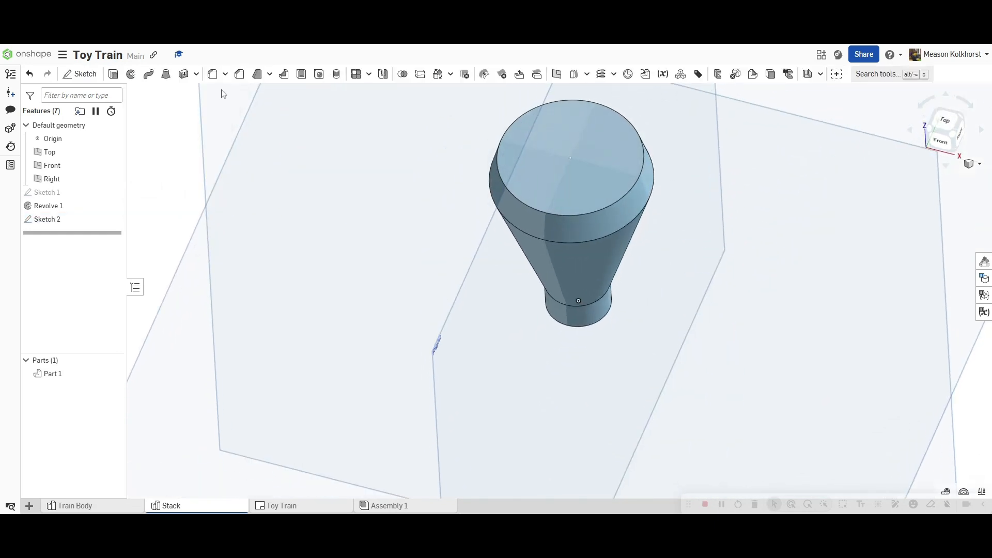
- Place a counterbore hole at the top face's centre point with a hole diameter of 0.375 in
{"action": "left_click", "coordinate": [336, 74]}
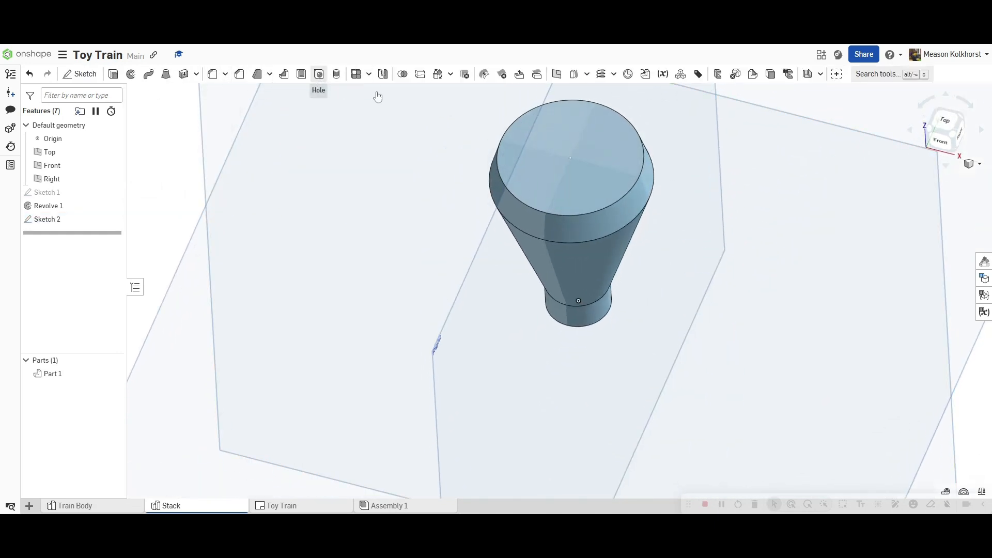
{"action": "left_click", "coordinate": [571, 158]}
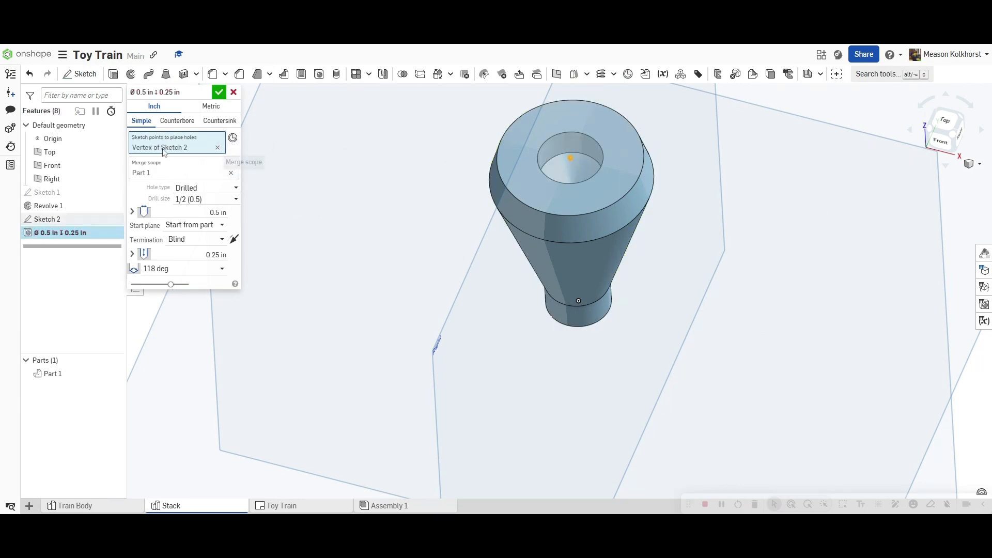
{"action": "left_click", "coordinate": [182, 123]}
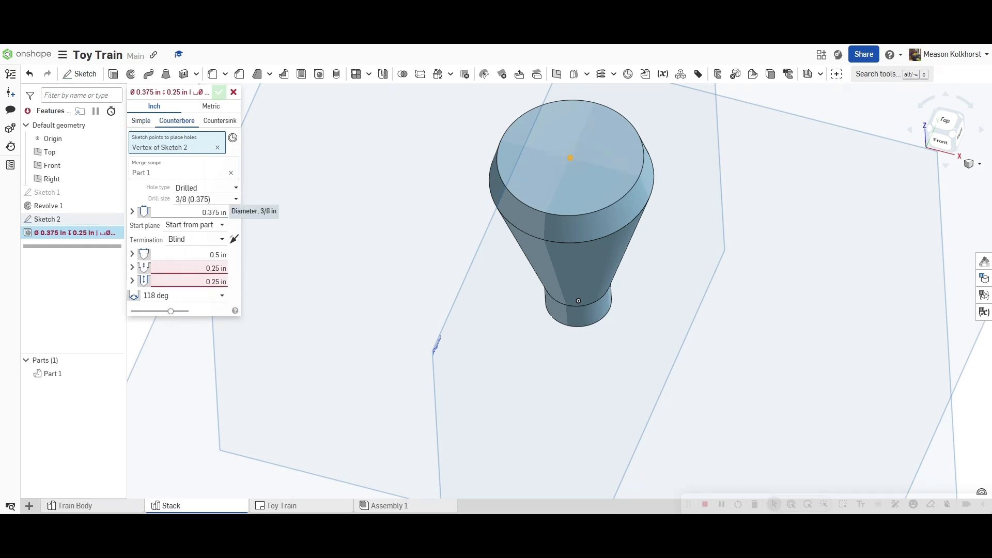
{"action": "left_click", "coordinate": [206, 212]}
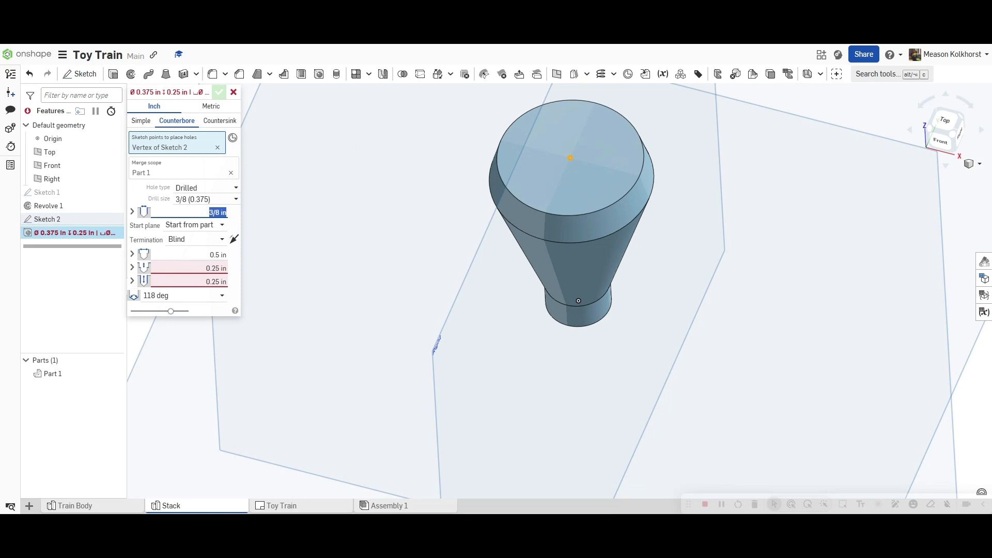
{"action": "key", "text": "BackSpace"}
{"action": "type", "text": ".375"}
{"action": "key", "text": "Return"}
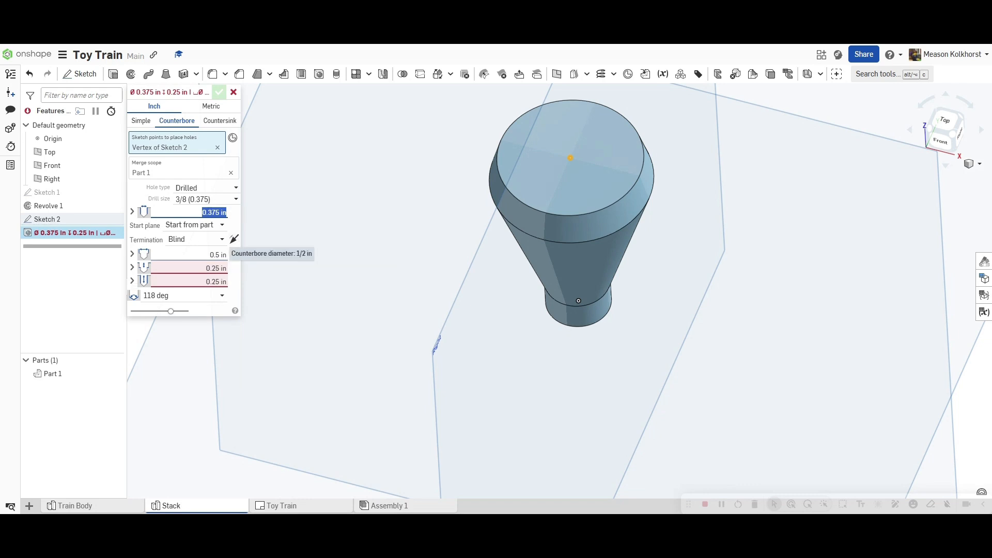
- Set the counterbore diameter to 0.875 in and the counterbore depth to 0.375 in
{"action": "left_click", "coordinate": [217, 255]}
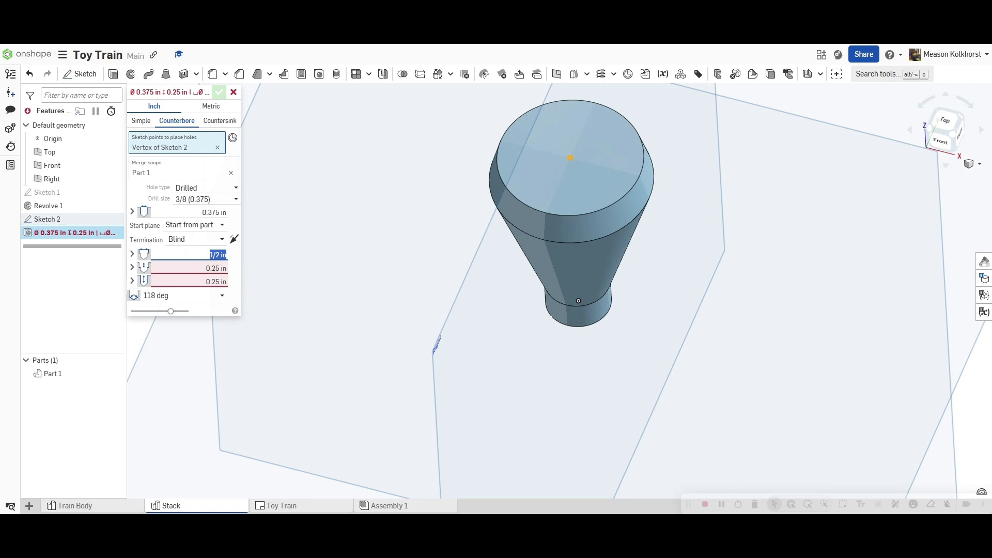
{"action": "key", "text": "BackSpace"}
{"action": "type", "text": ".875"}
{"action": "key", "text": "Tab"}
{"action": "key", "text": "BackSpace"}
{"action": "type", "text": ".375"}
{"action": "key", "text": "Return"}
- Set the blind hole depth to 1.5 in and make the hole's tip flat
{"action": "key", "text": "Tab"}
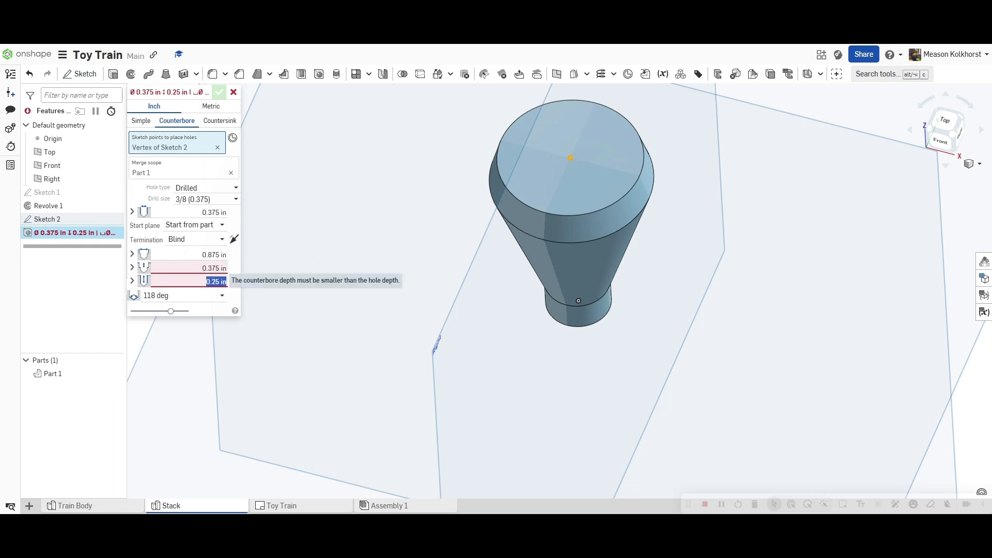
{"action": "type", "text": "1.5"}
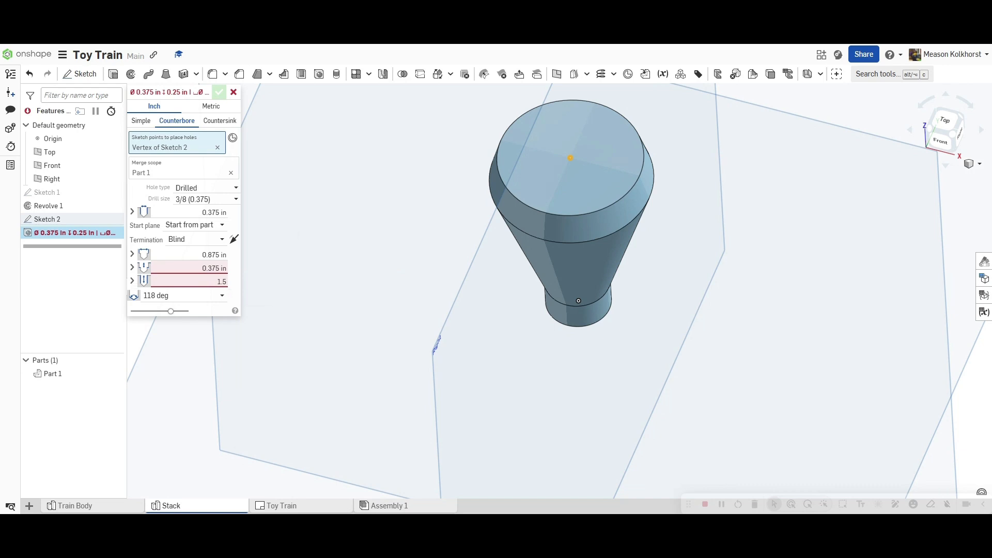
{"action": "key", "text": "Tab"}
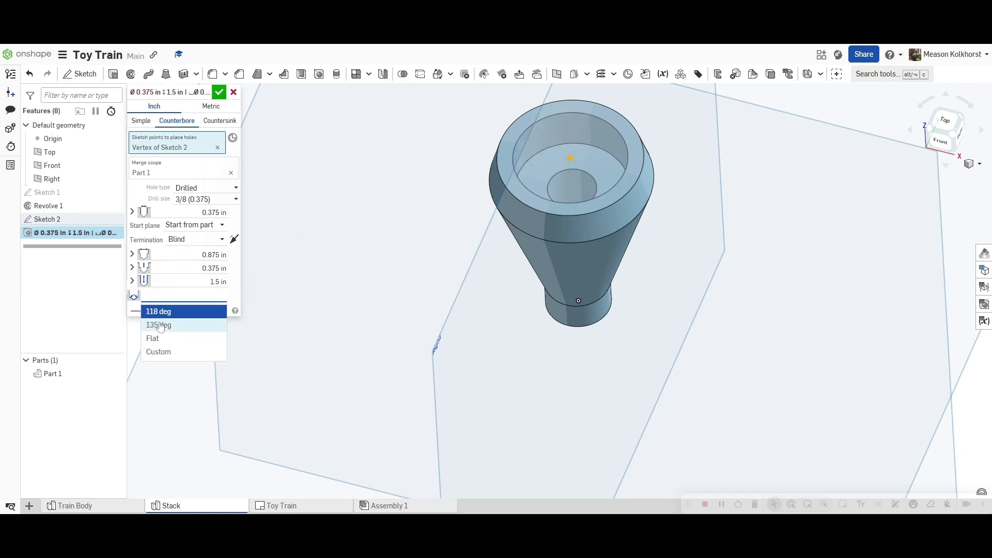
{"action": "left_click", "coordinate": [155, 339]}
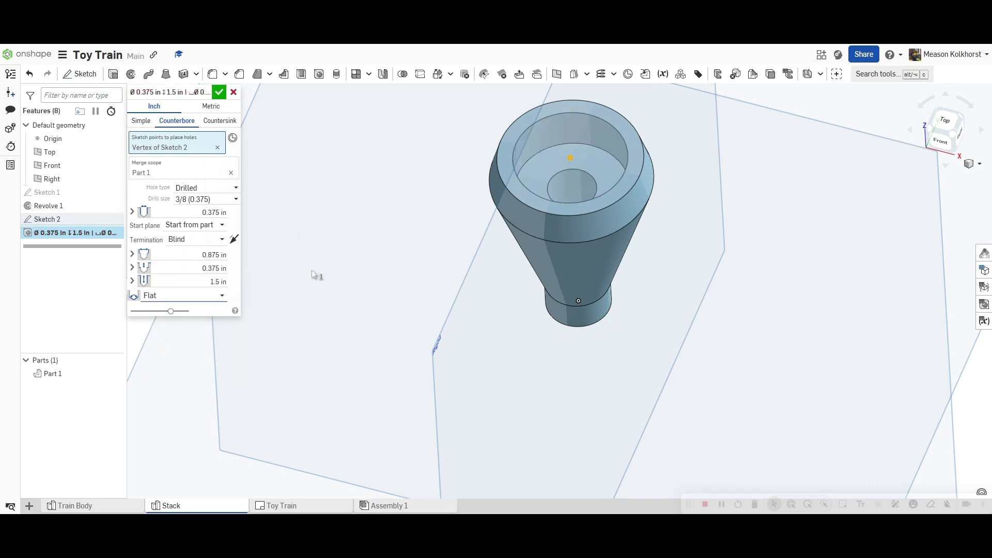
- Accept the counterbore hole and change the part's appearance colour to purple, hex 836ABB
{"action": "mouse_move", "coordinate": [482, 240]}
{"action": "right_mouse_down"}
{"action": "mouse_move", "coordinate": [487, 272]}
{"action": "mouse_move", "coordinate": [487, 195]}
{"action": "mouse_move", "coordinate": [465, 213]}
{"action": "mouse_move", "coordinate": [469, 244]}
{"action": "mouse_move", "coordinate": [473, 228]}
{"action": "right_mouse_up"}
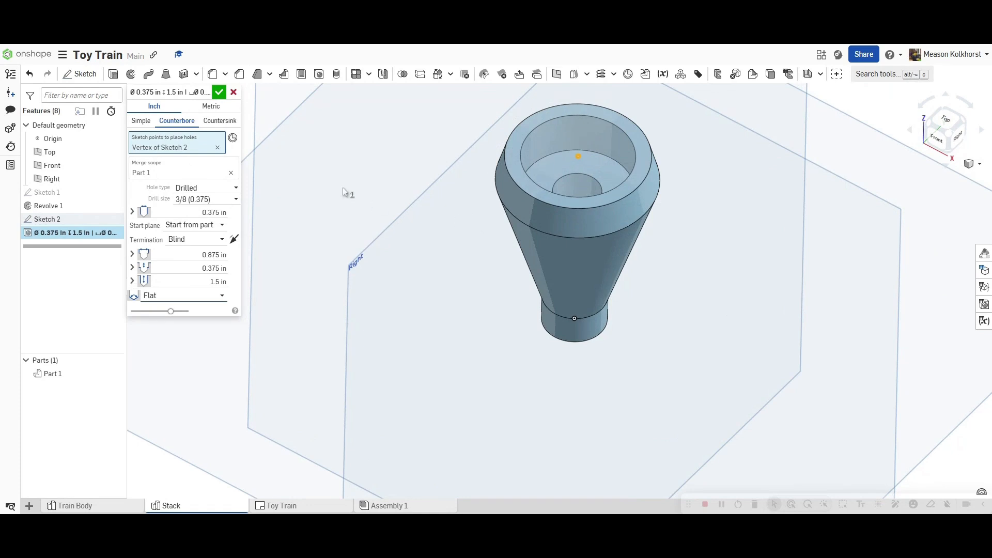
{"action": "left_click", "coordinate": [222, 93]}
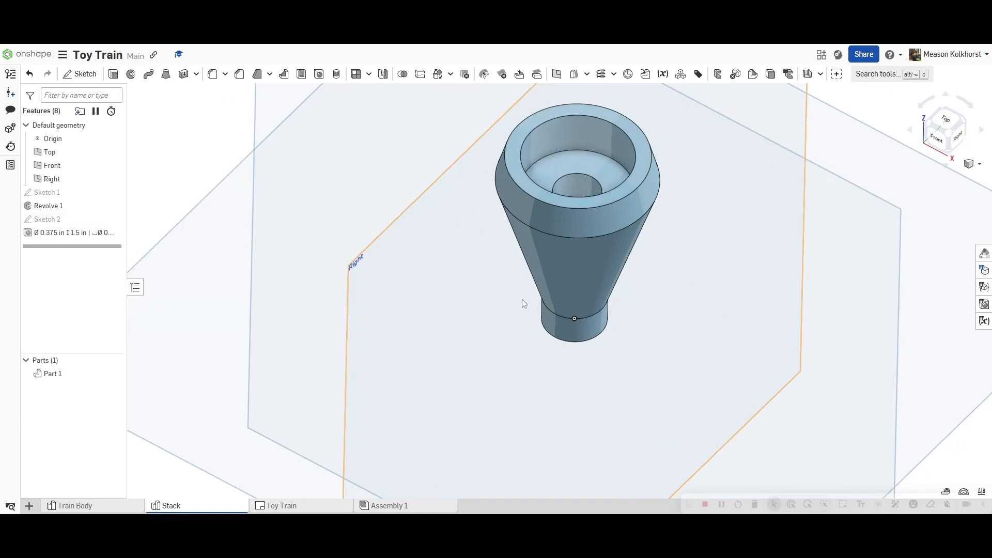
{"action": "left_click", "coordinate": [985, 254]}
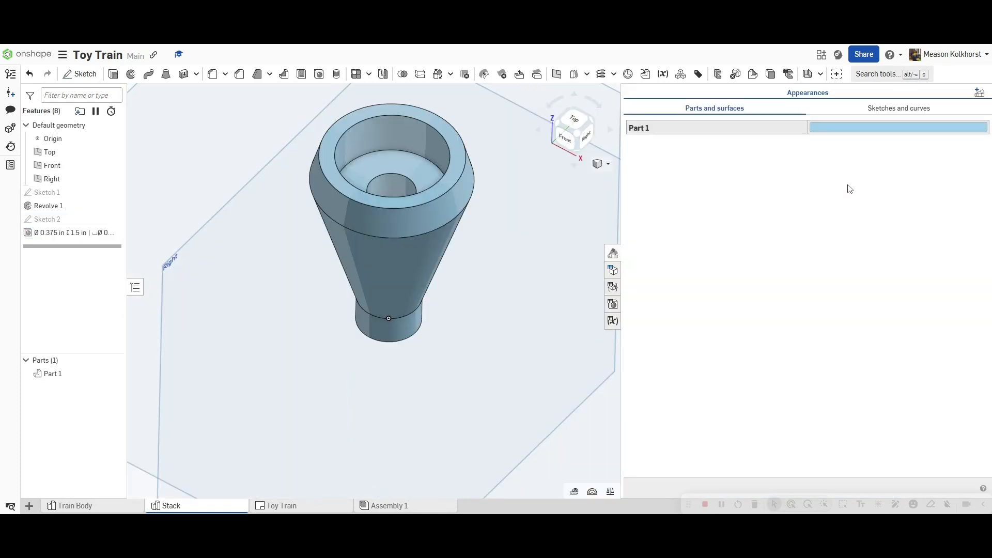
{"action": "left_click", "coordinate": [853, 128]}
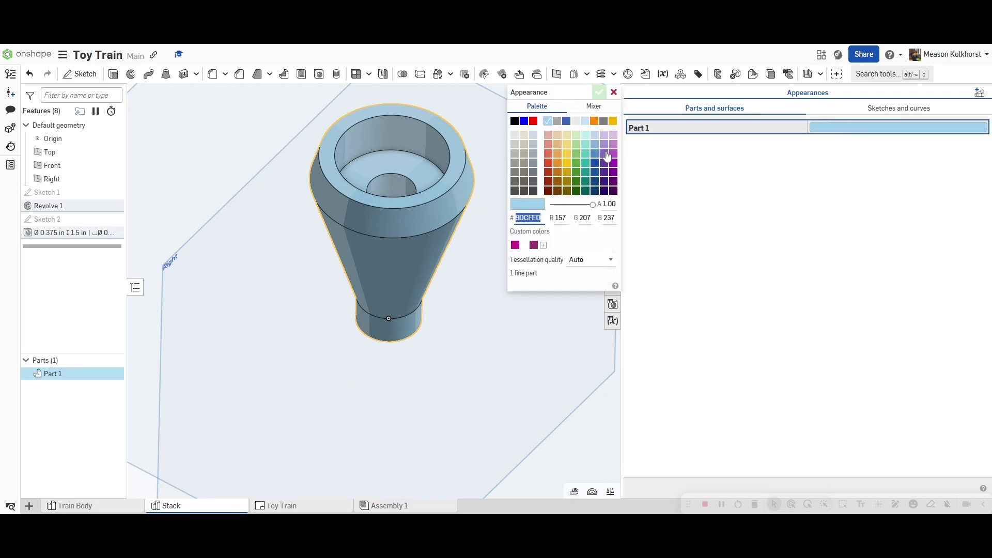
{"action": "left_click", "coordinate": [606, 154]}
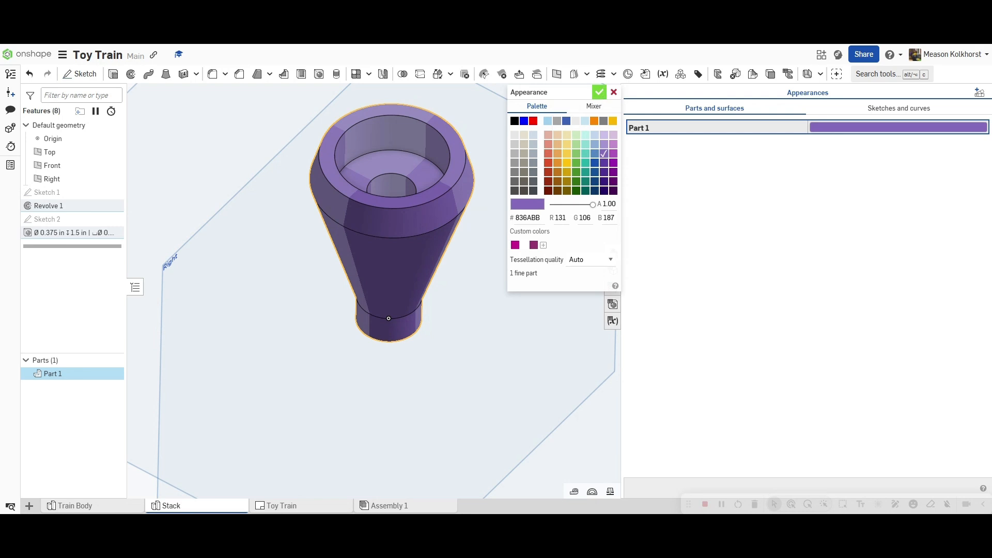
{"action": "key", "text": "Return"}
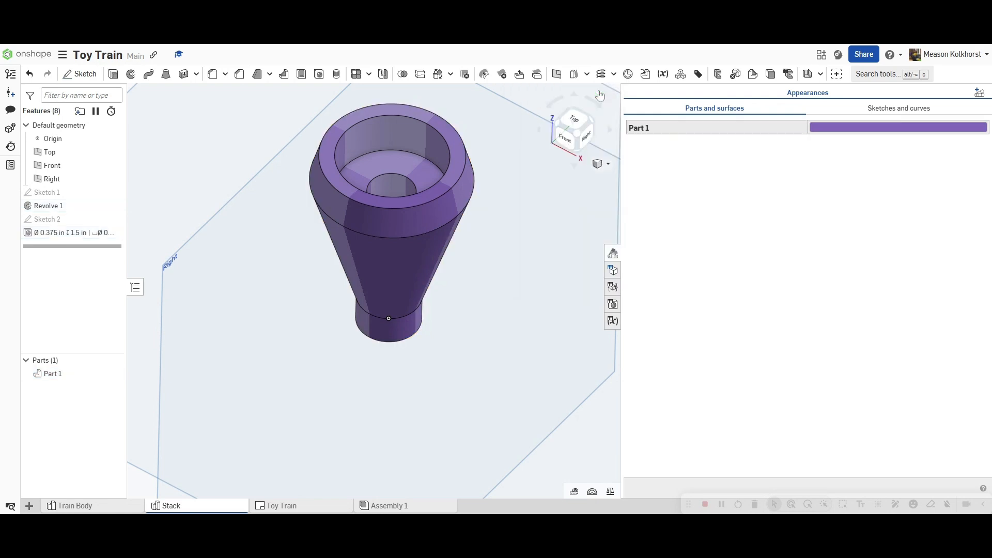
- Rename Part 1 as Stack and close the appearances list
{"action": "right_click", "coordinate": [57, 377]}
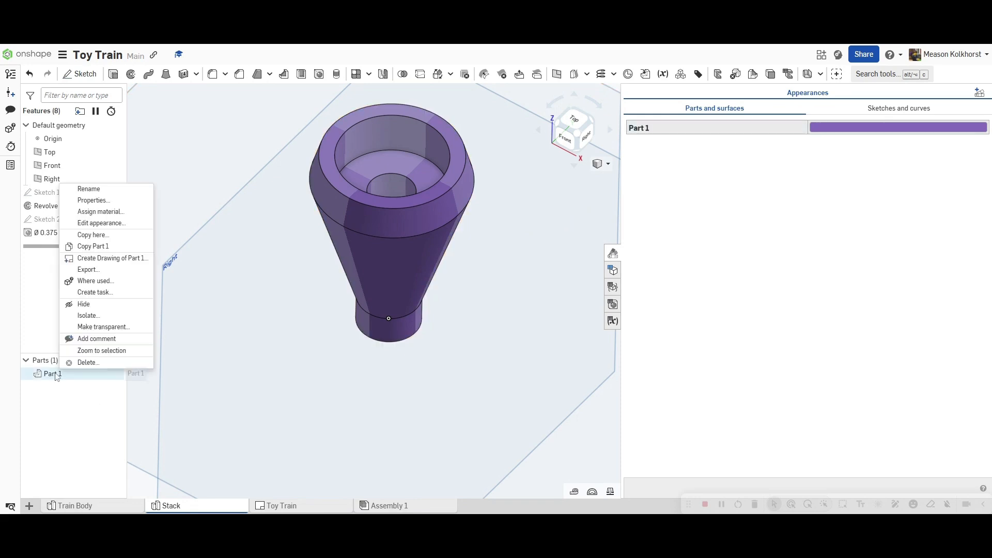
{"action": "left_click", "coordinate": [88, 189]}
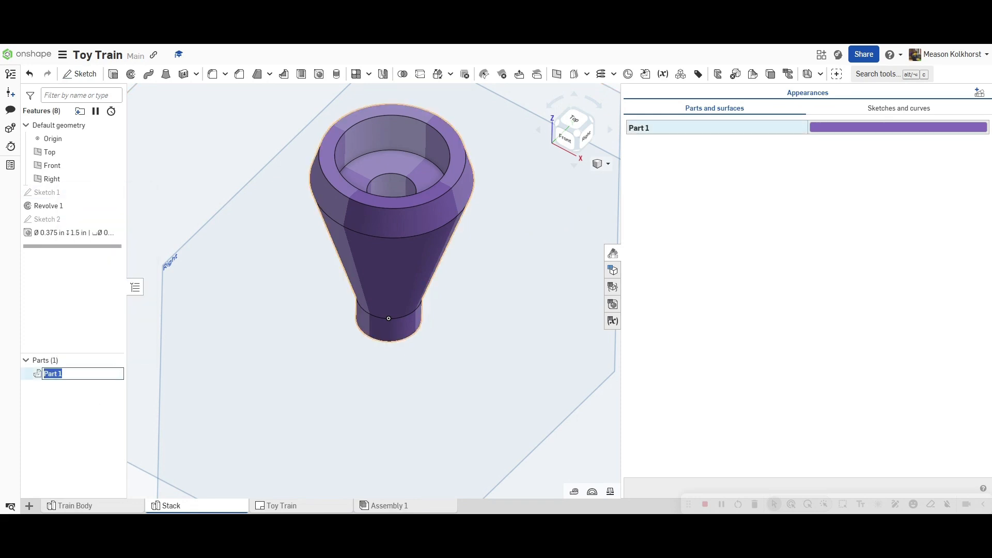
{"action": "type", "text": "Stack"}
{"action": "key", "text": "Return"}
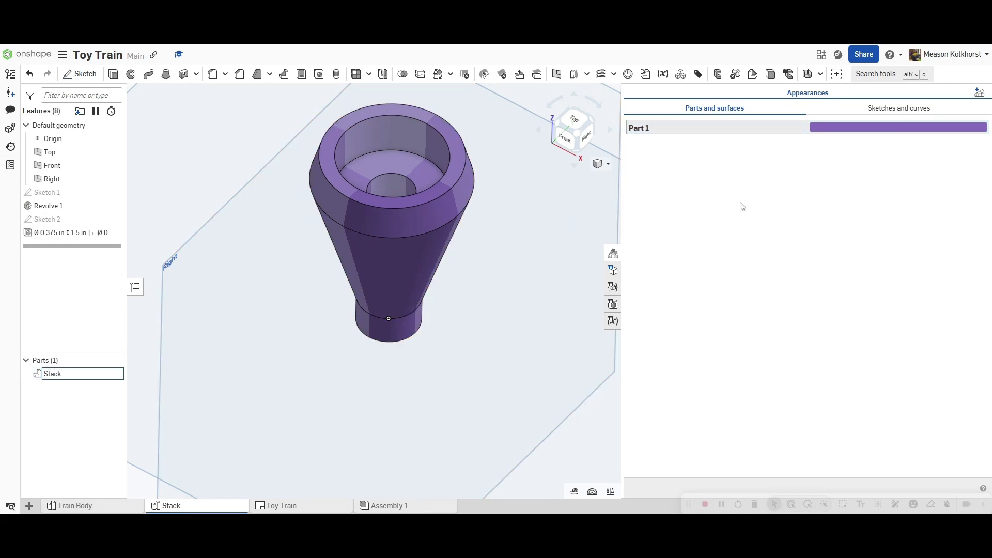
{"action": "left_click", "coordinate": [613, 253]}
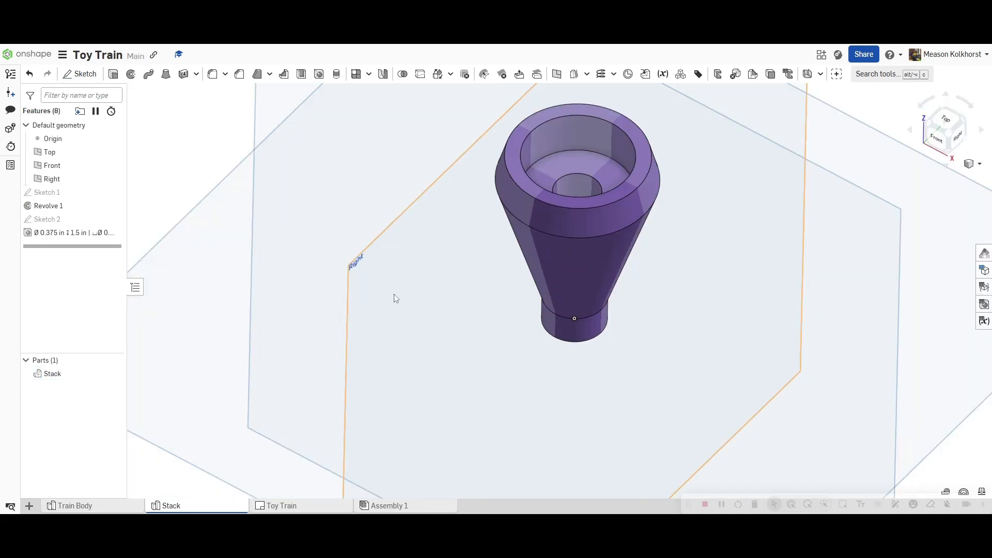